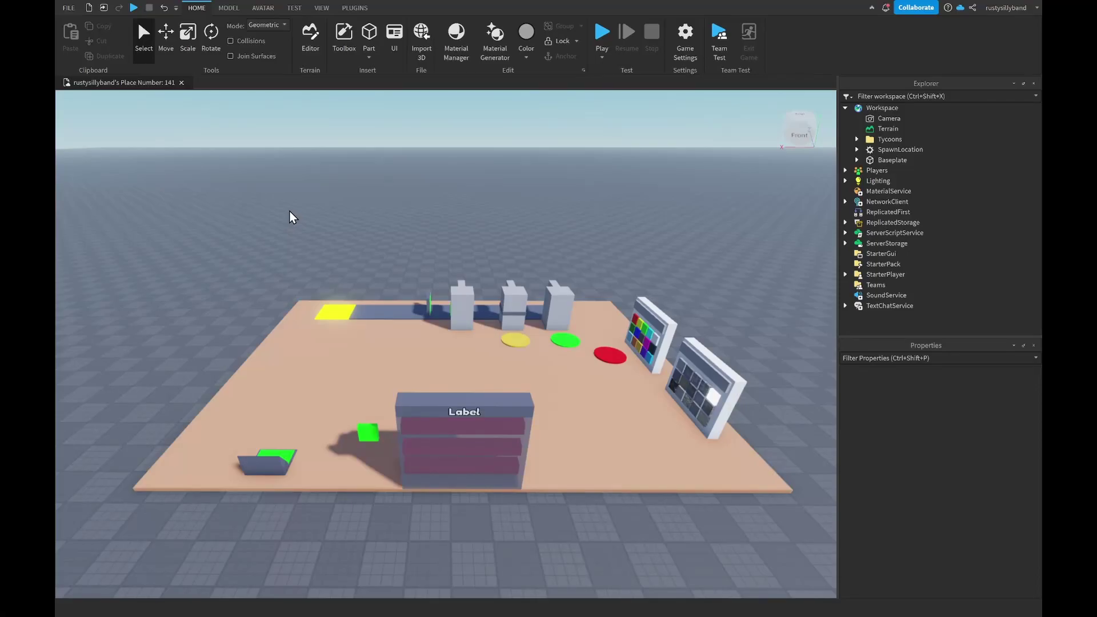
key(s)
right_drag(517, 221, 586, 239)
key(w)
key(s)
key(w)
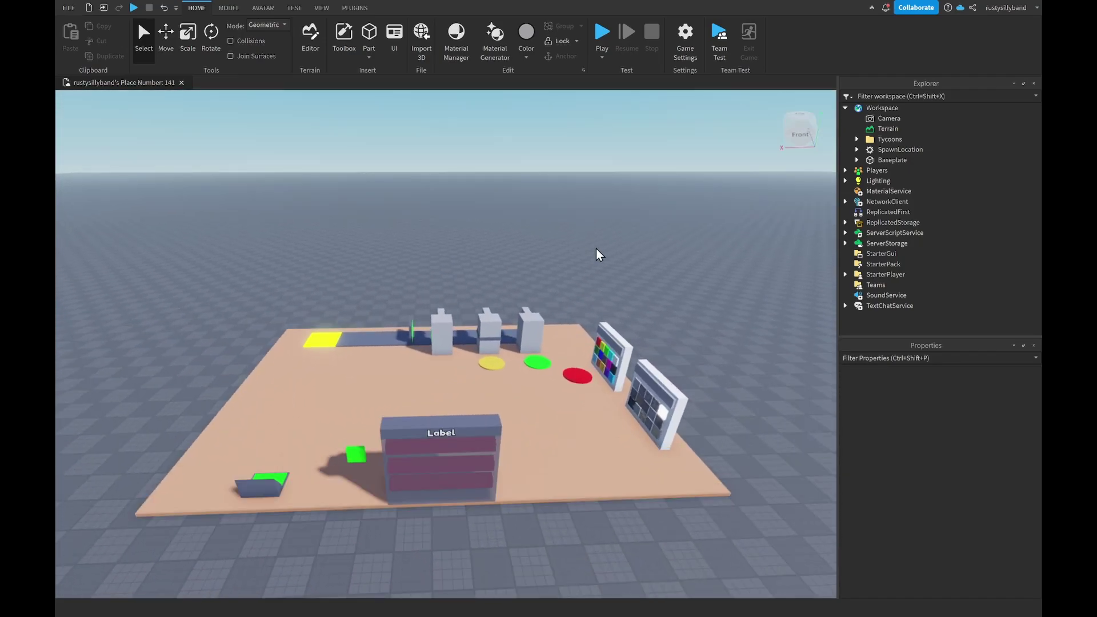
Add a ScreenGui to StarterGui and name it CashGUI.
click(881, 255)
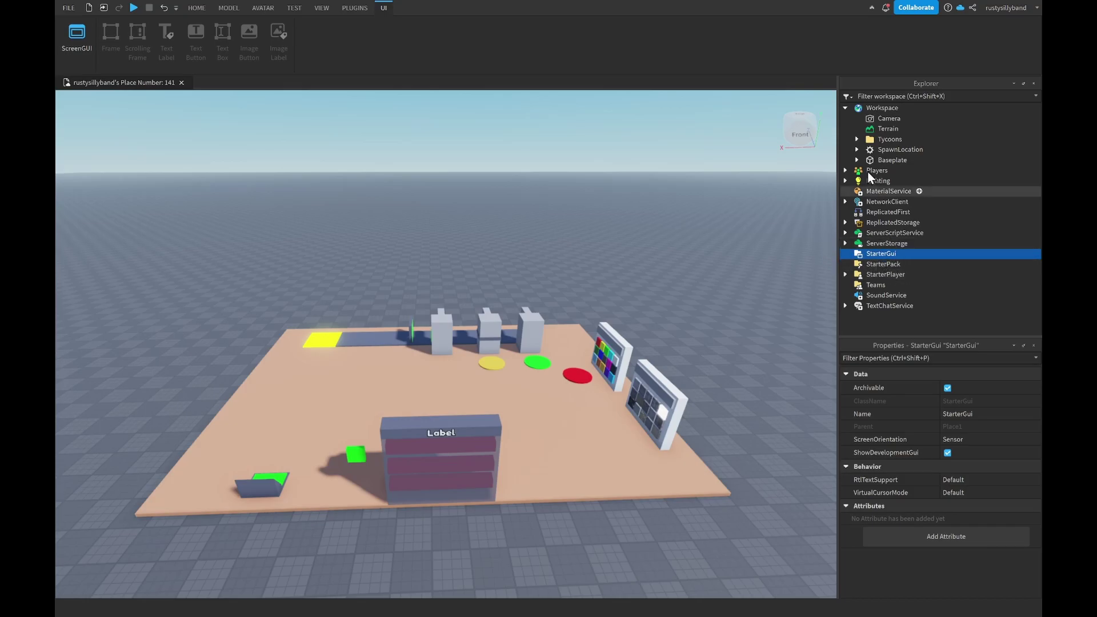
click(903, 253)
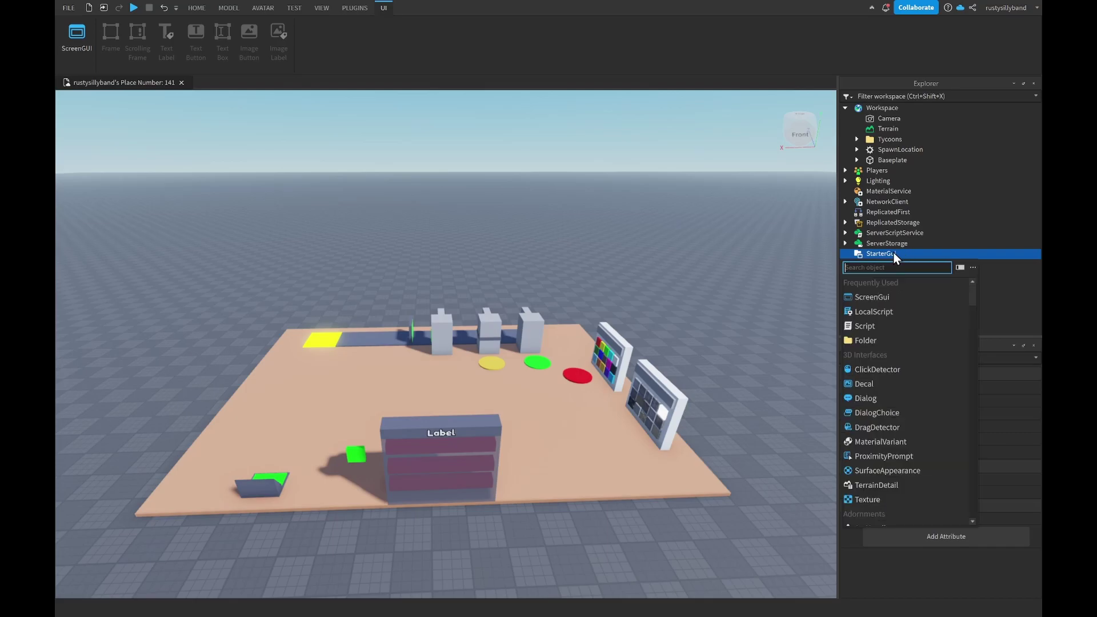
click(861, 296)
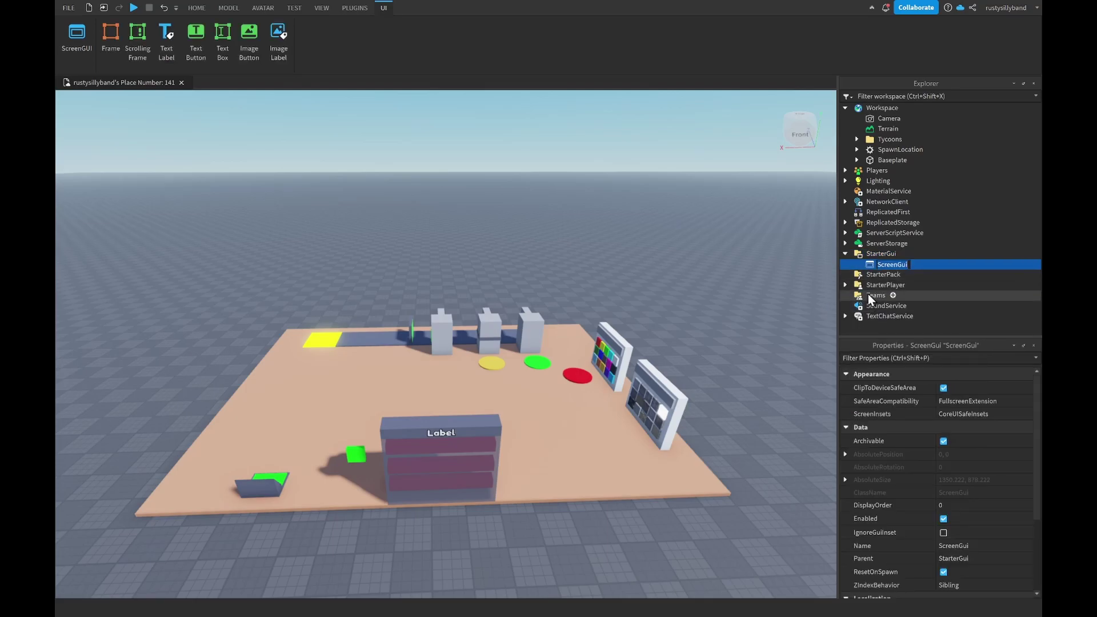
text(CashGUI)
key(Return)
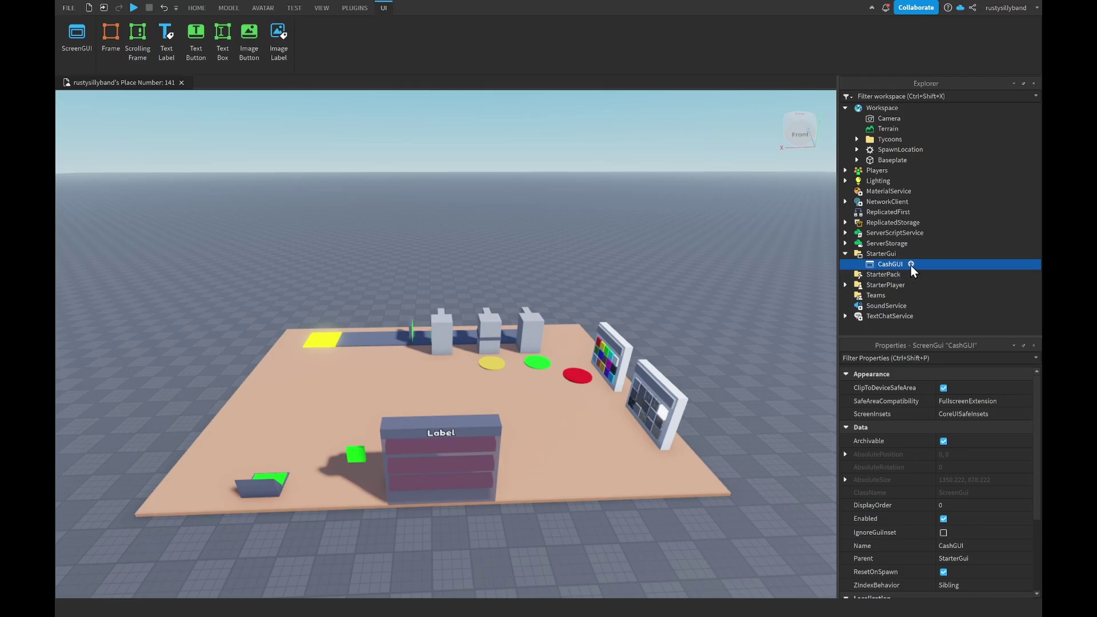
Add a Frame to CashGUI, sized about 215 x 63 and placed at the game view's left edge, about halfway down.
click(910, 264)
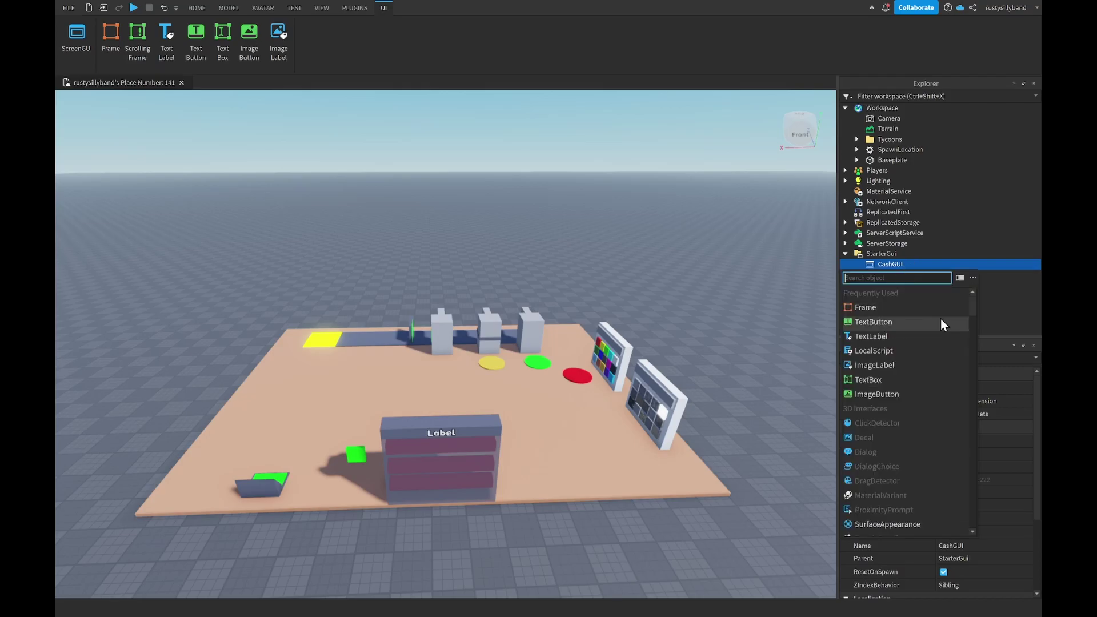
click(882, 308)
drag(84, 130, 219, 345)
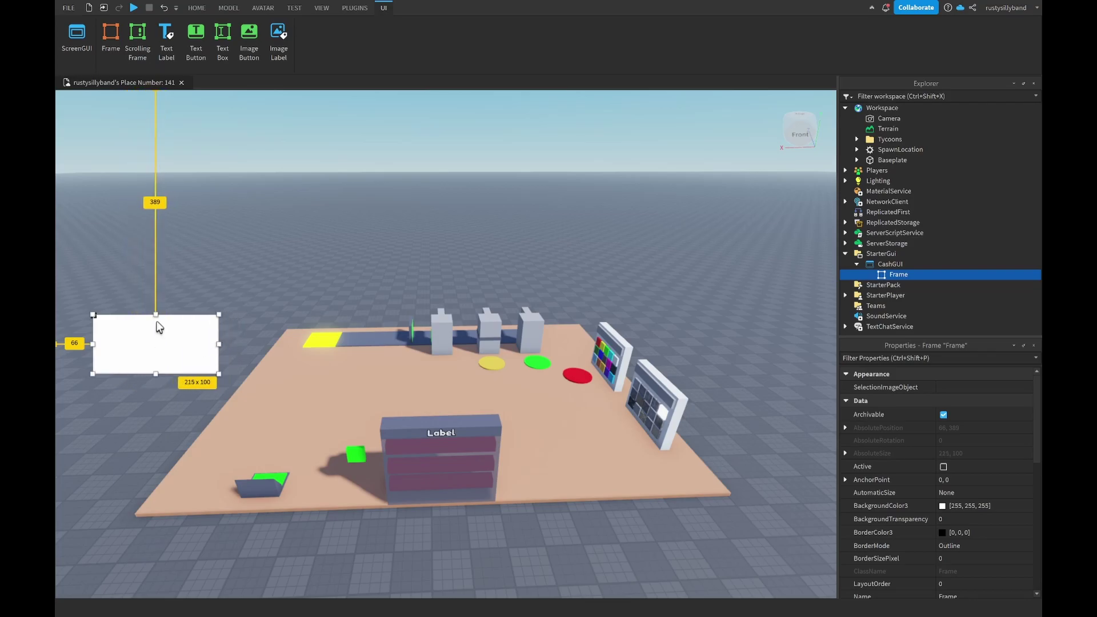
drag(156, 316, 130, 324)
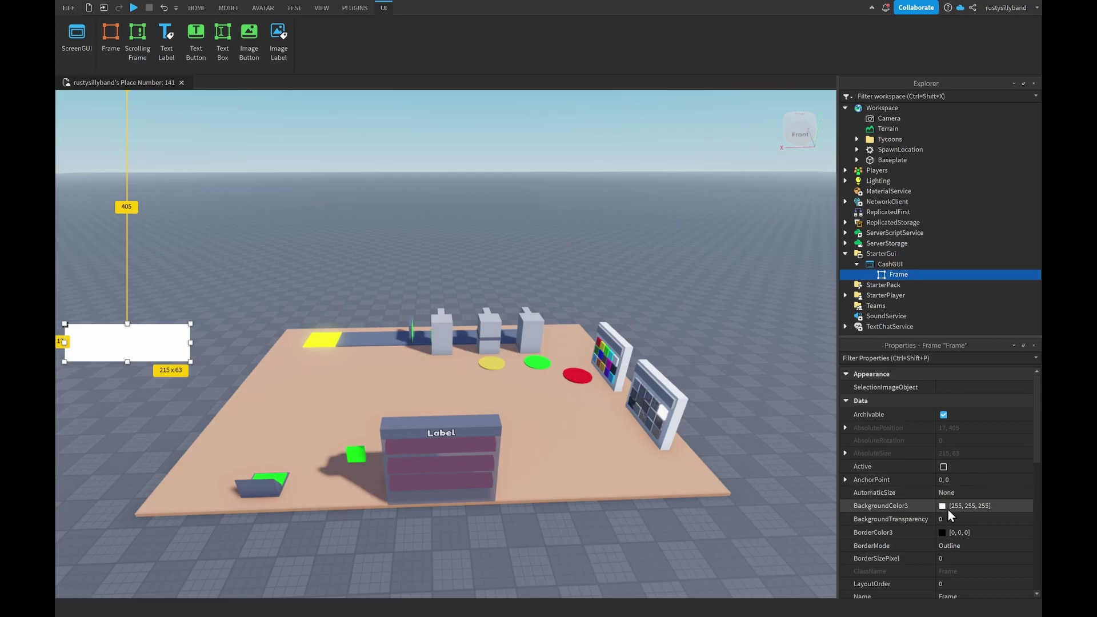
Insert a UIGradient object into the CashGUI frame.
click(916, 275)
text(uigra)
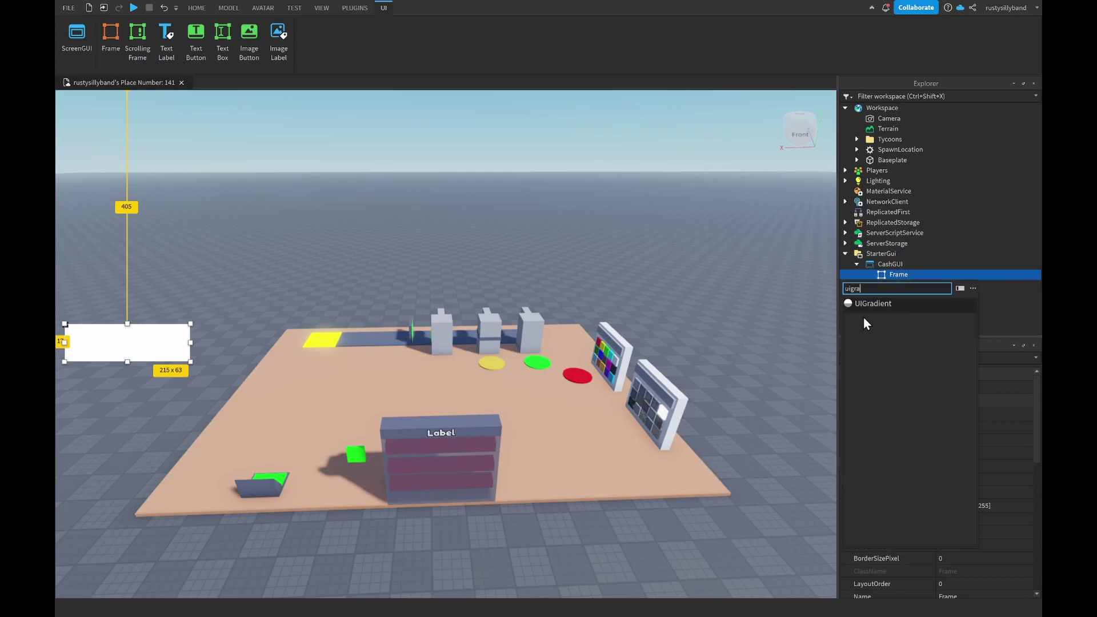
click(870, 309)
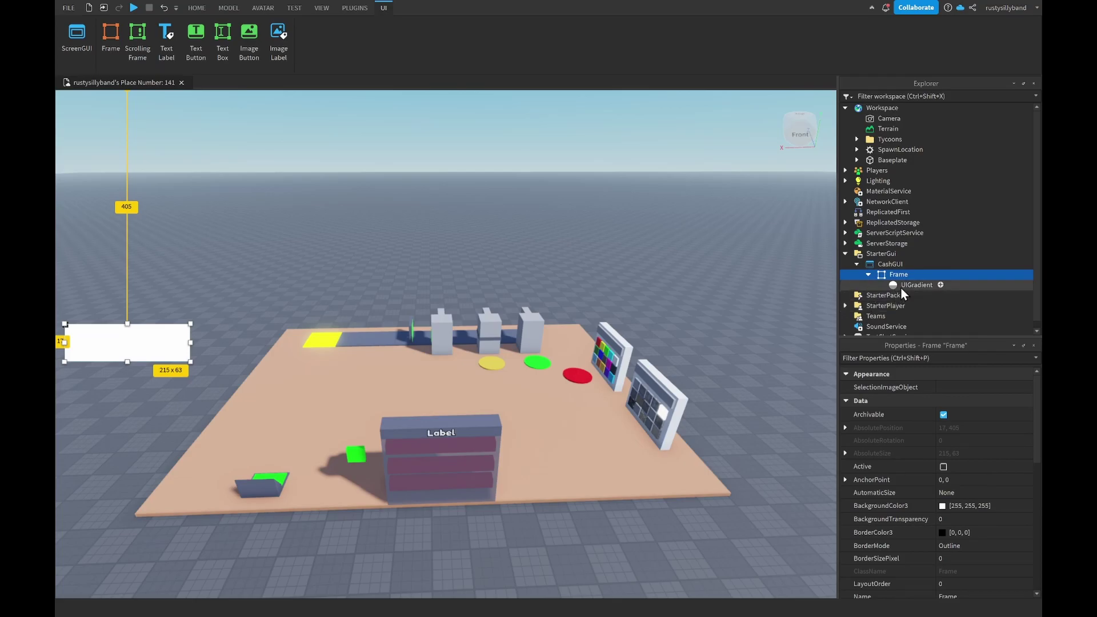
Set the start colour of the frame's UIGradient colour sequence to light blue (#00aaff).
click(997, 389)
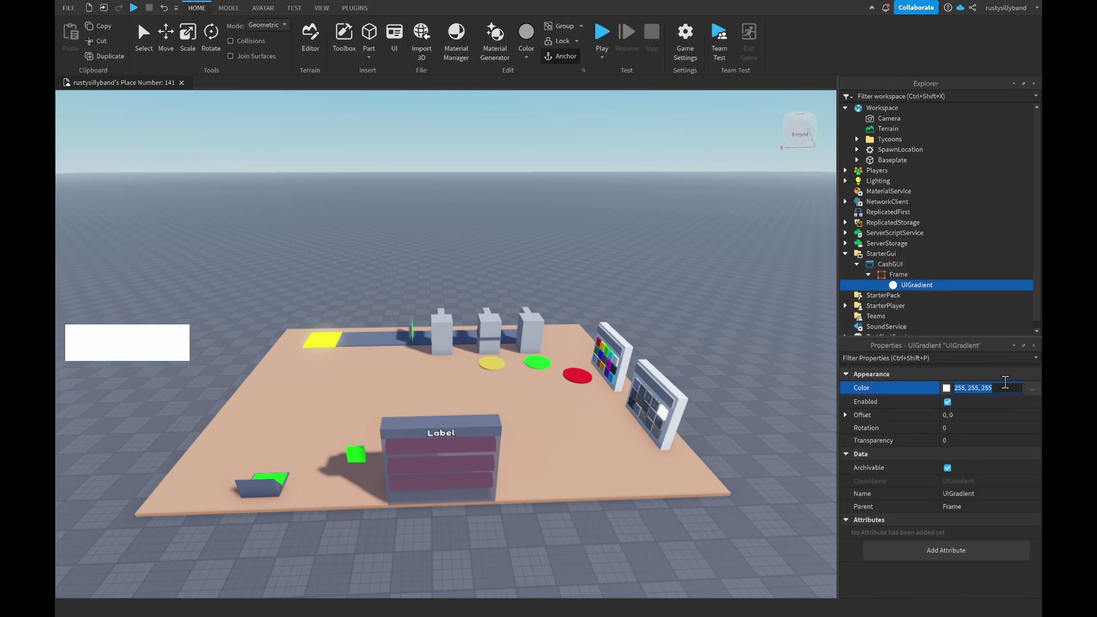
click(892, 265)
click(898, 286)
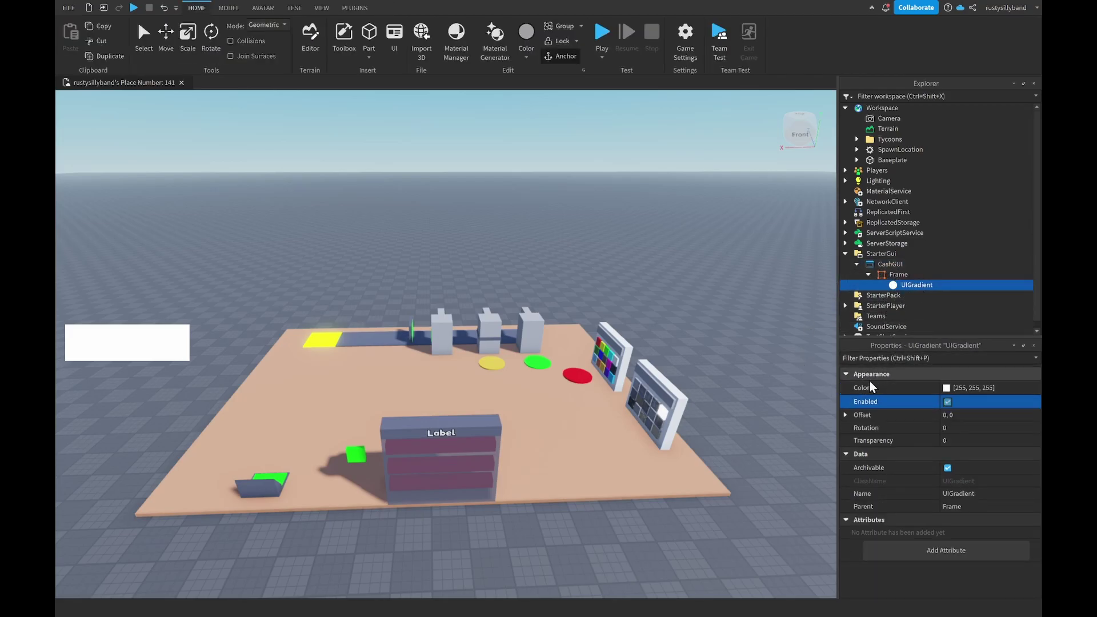
click(972, 387)
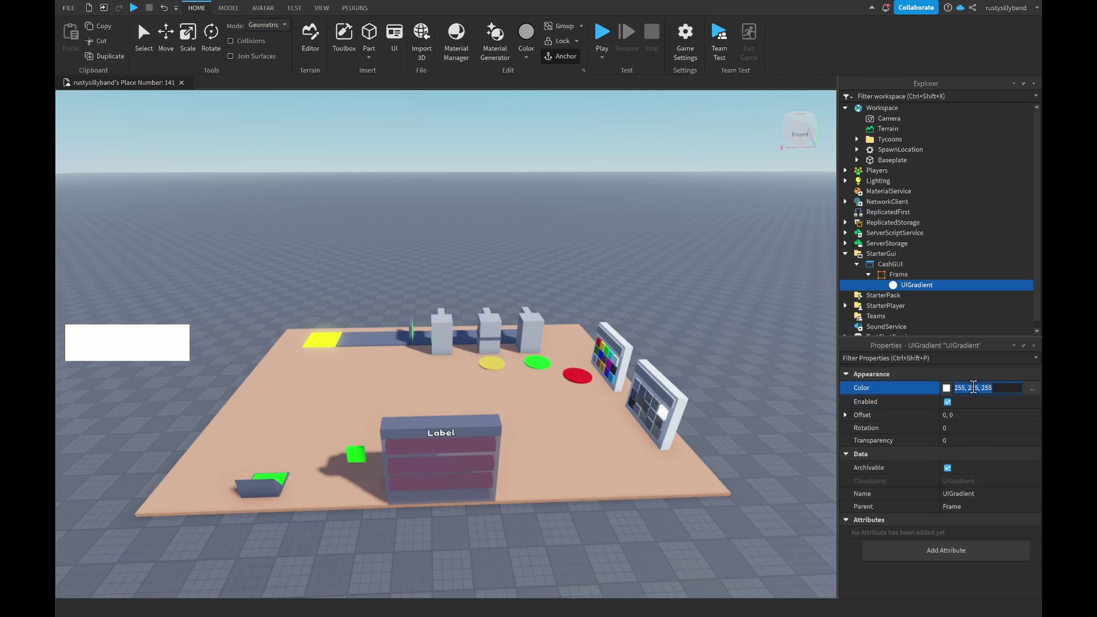
click(1032, 388)
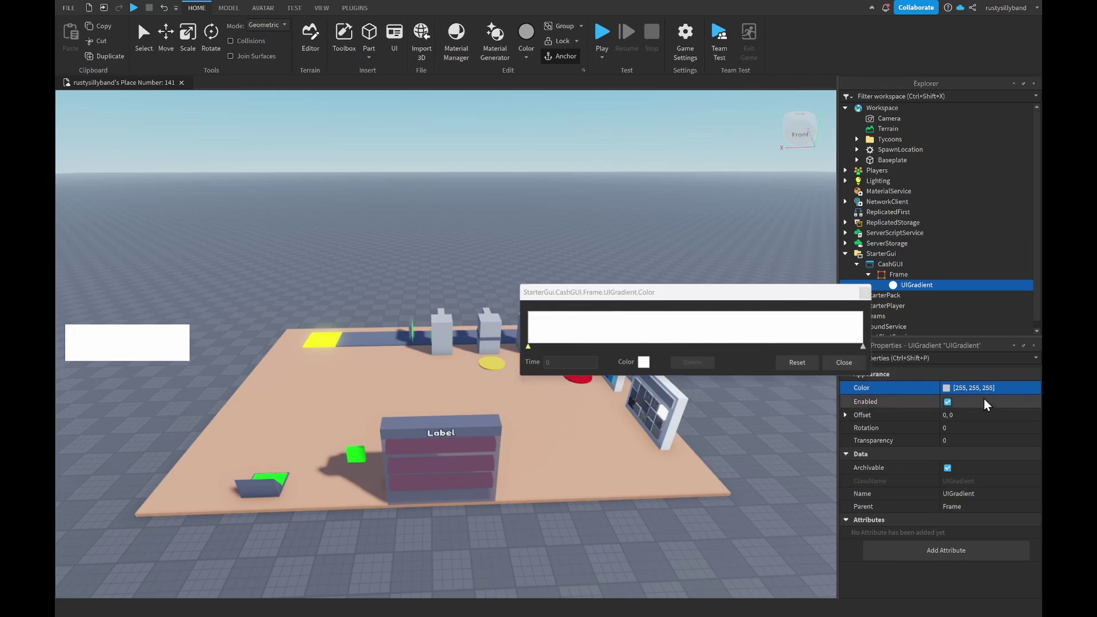
click(862, 347)
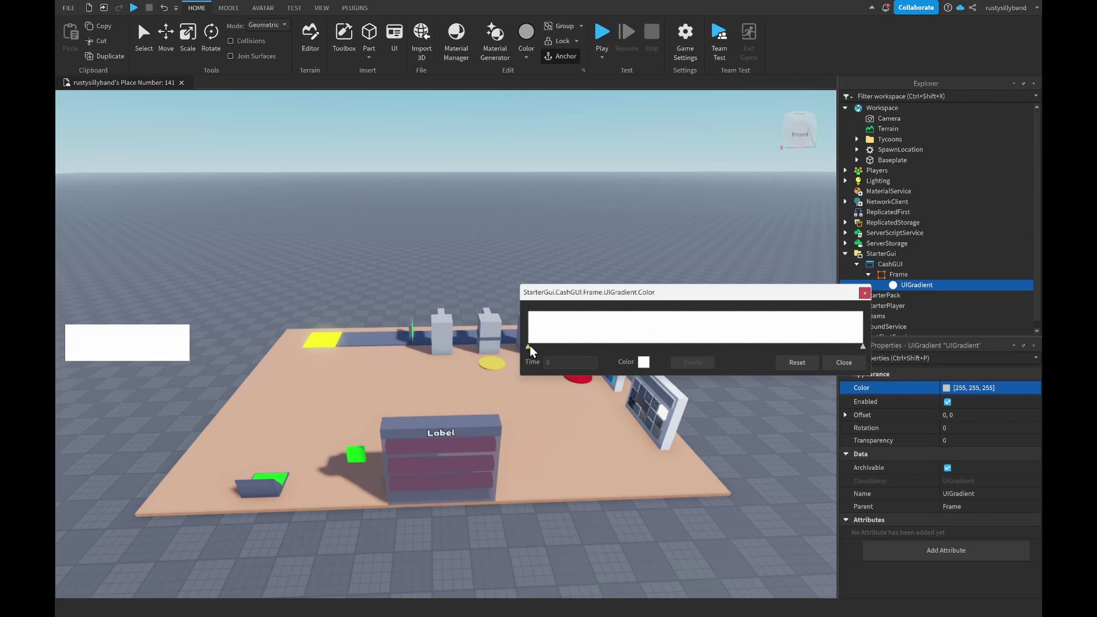
click(644, 362)
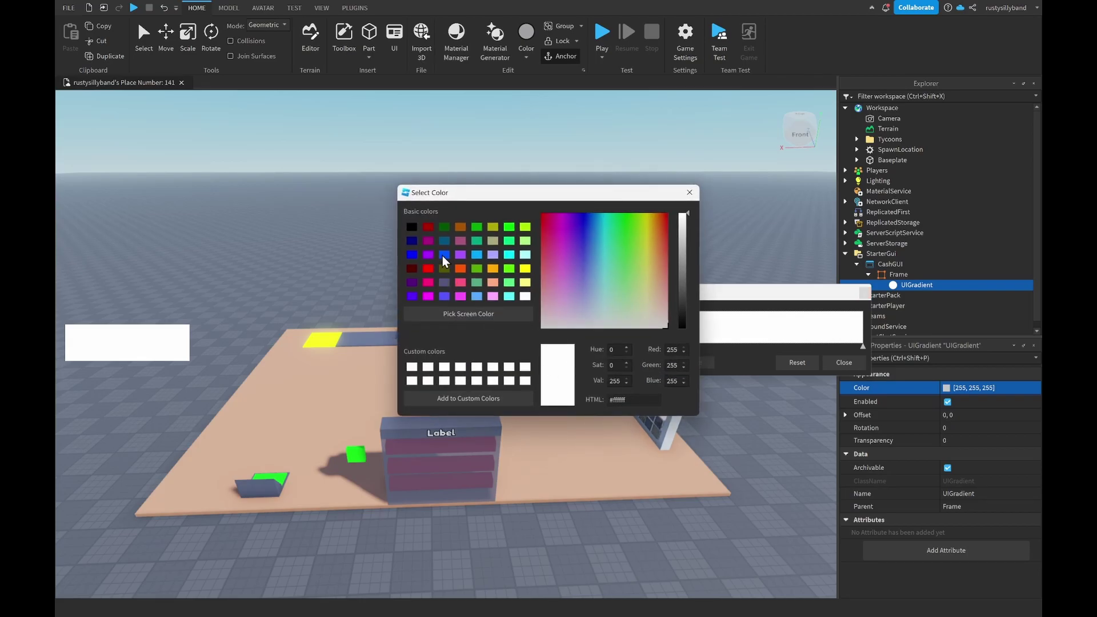
click(476, 255)
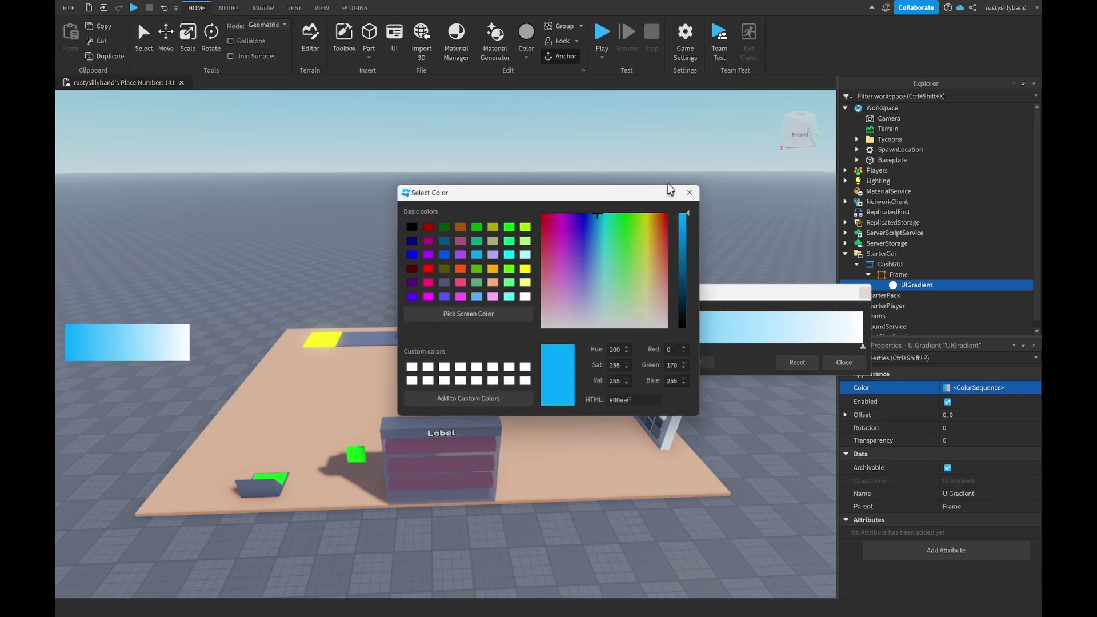
click(690, 192)
Set the gradient's end colour to cyan (#00ffff) and close the colour sequence editor.
click(862, 346)
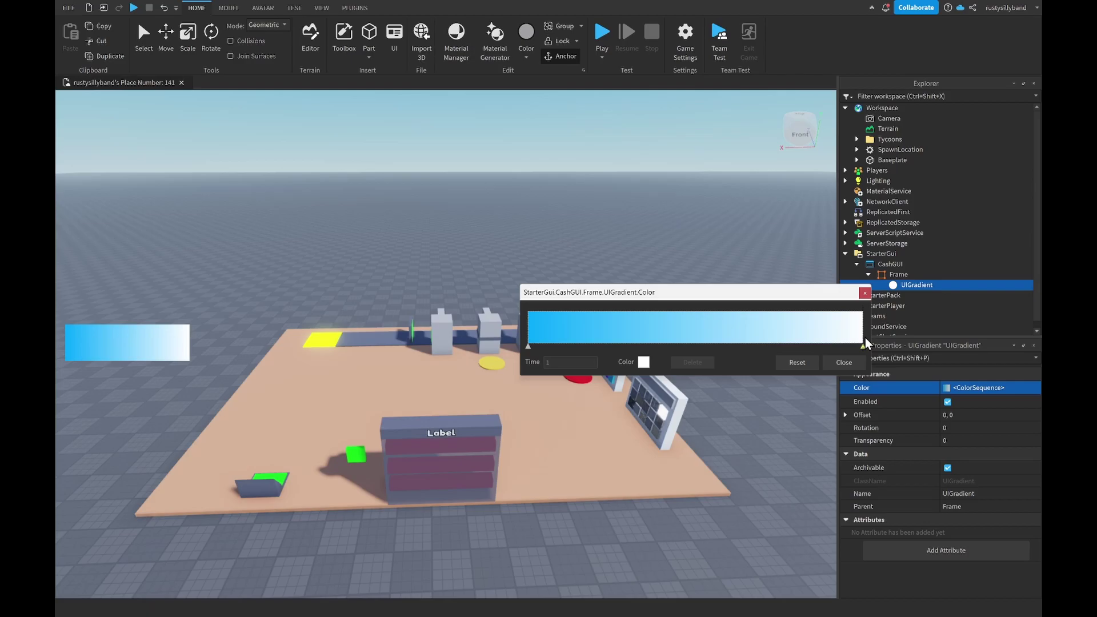
click(643, 362)
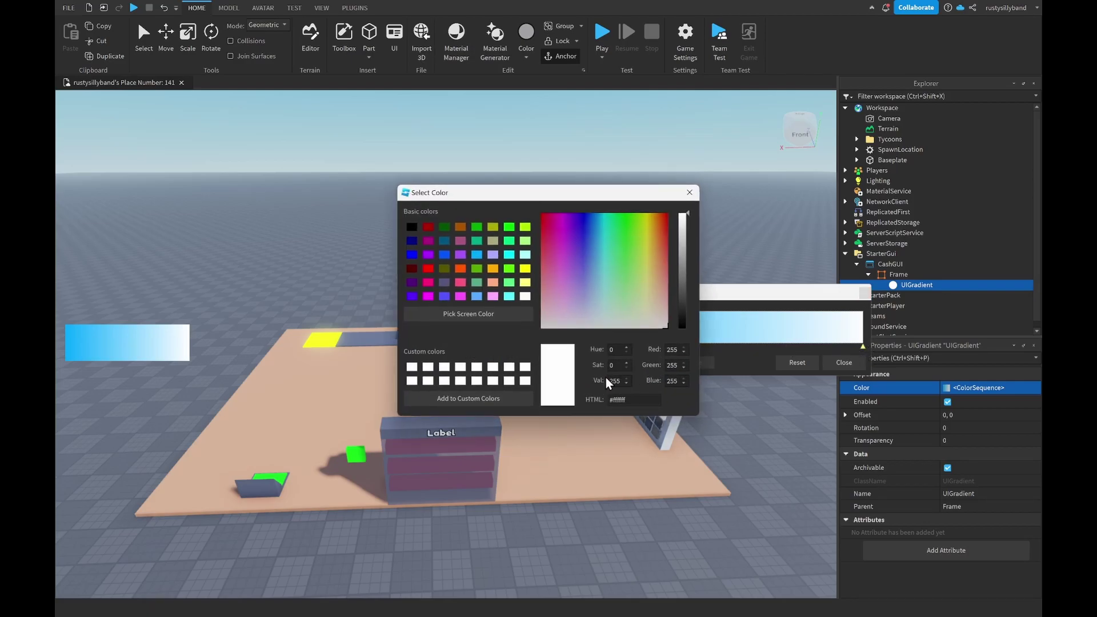
click(604, 215)
click(689, 192)
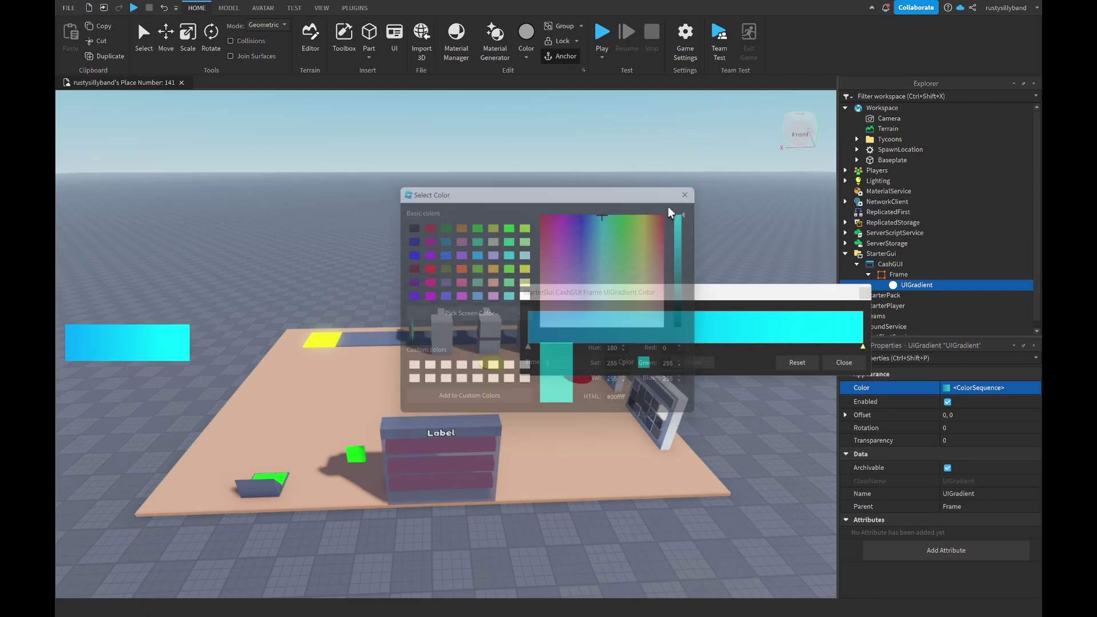
click(844, 362)
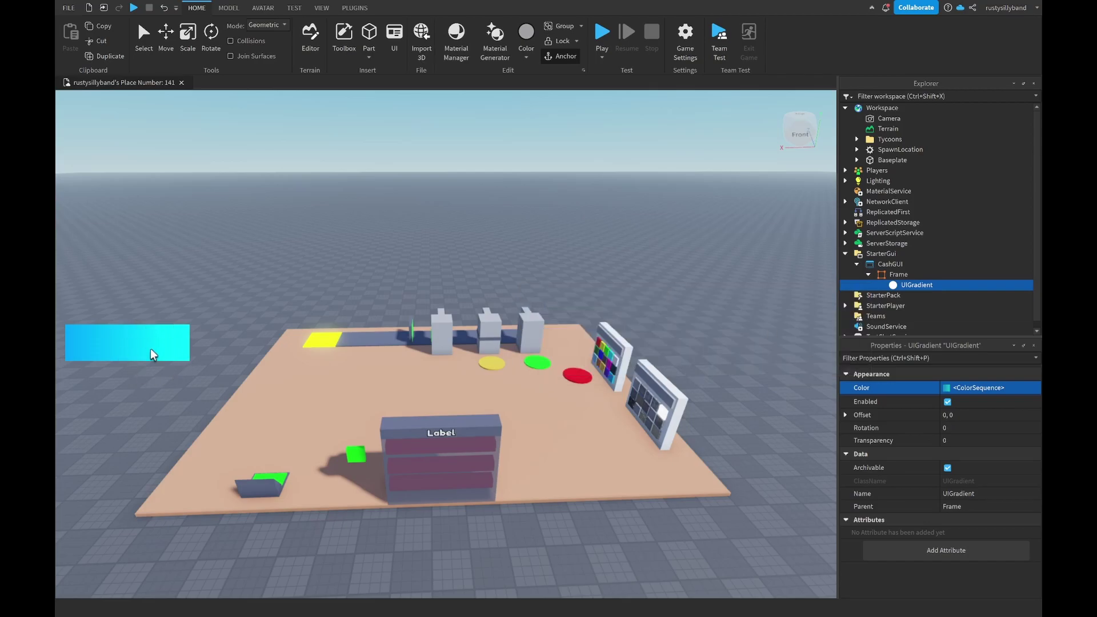
Try a UIGradient rotation of 90, and set it finally to -90.
click(957, 429)
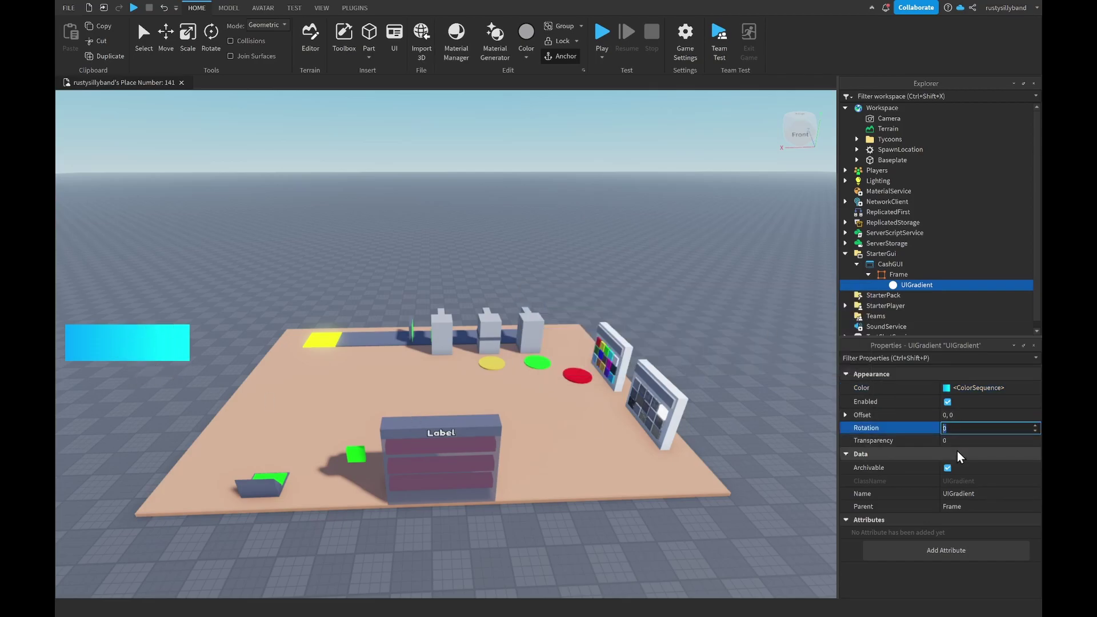
text(90)
key(Return)
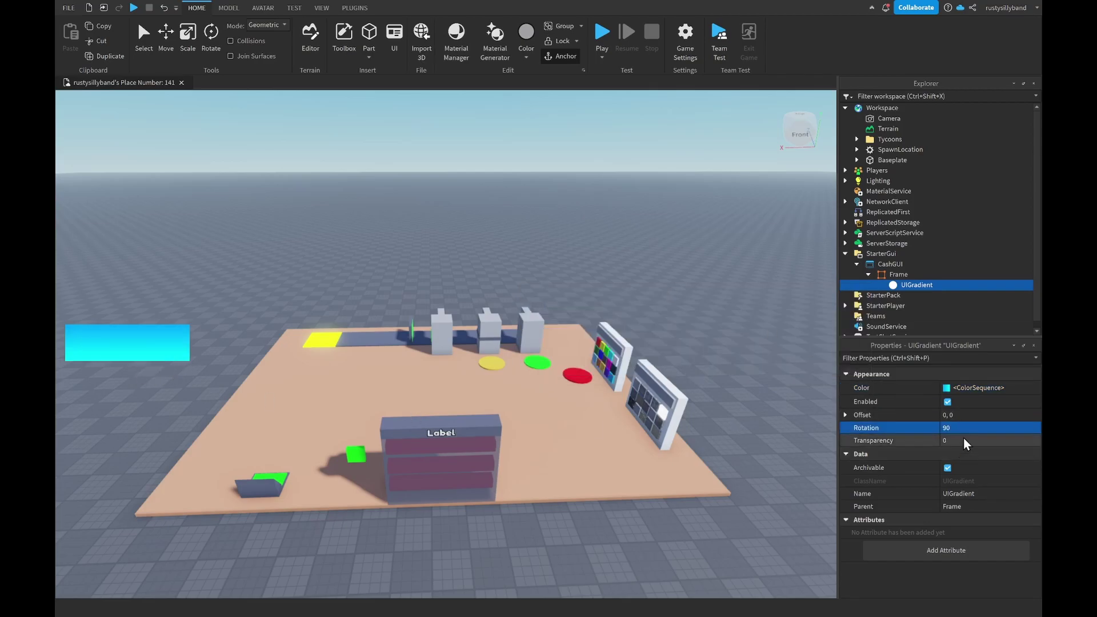
click(963, 430)
key(Return)
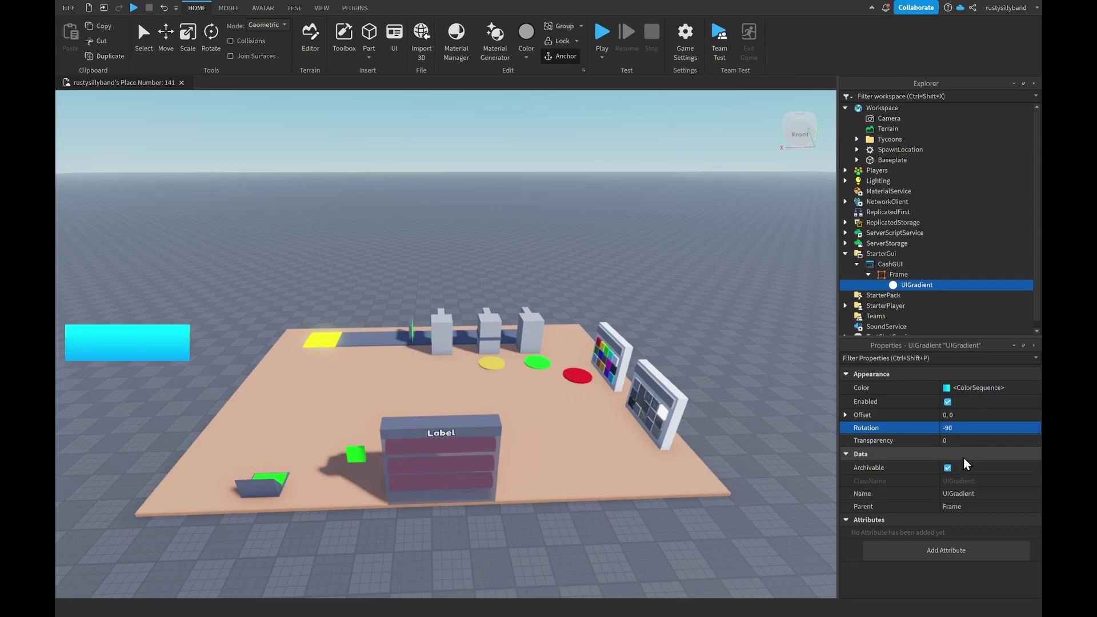
Add a UICorner to the frame and set its corner radius to 0, 15.
scroll(674, 274, down, 2)
click(912, 274)
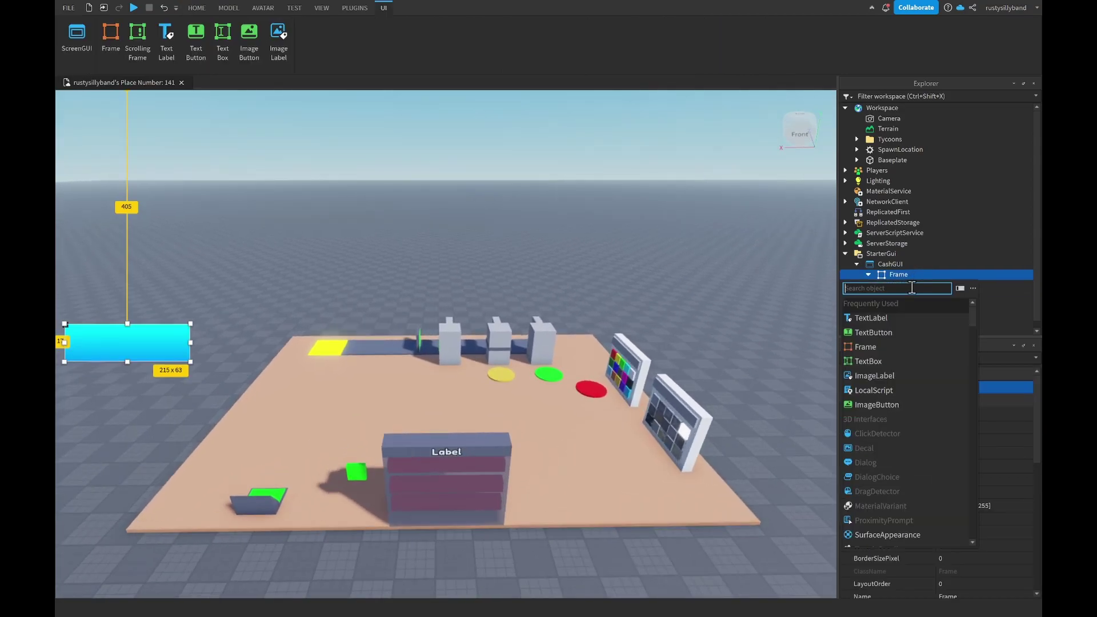
text(uico)
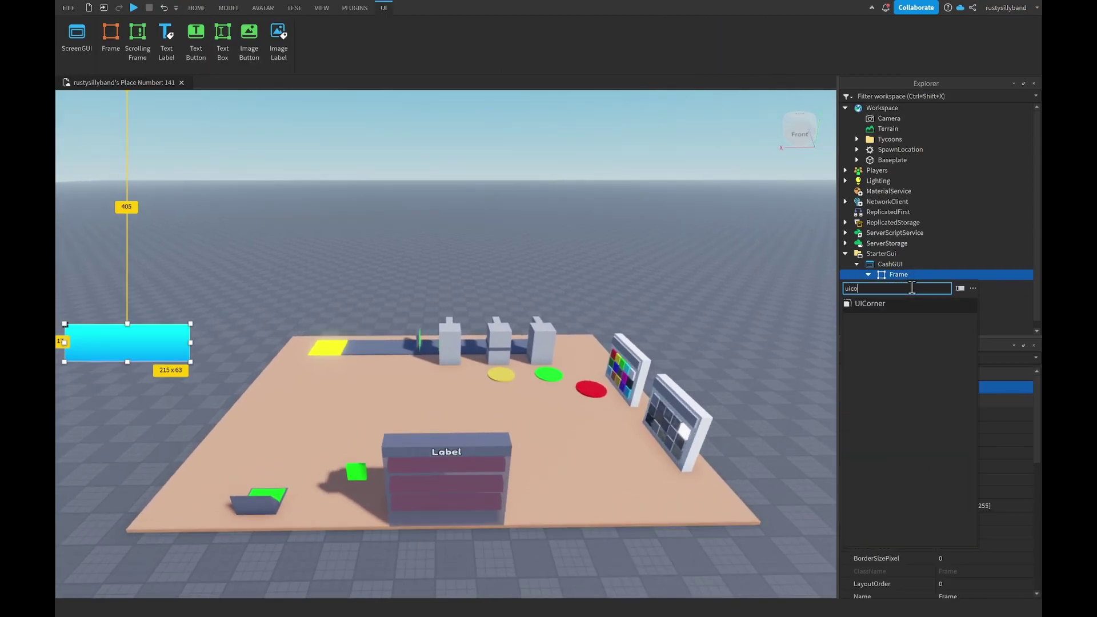
click(882, 303)
right_drag(85, 325, 90, 329)
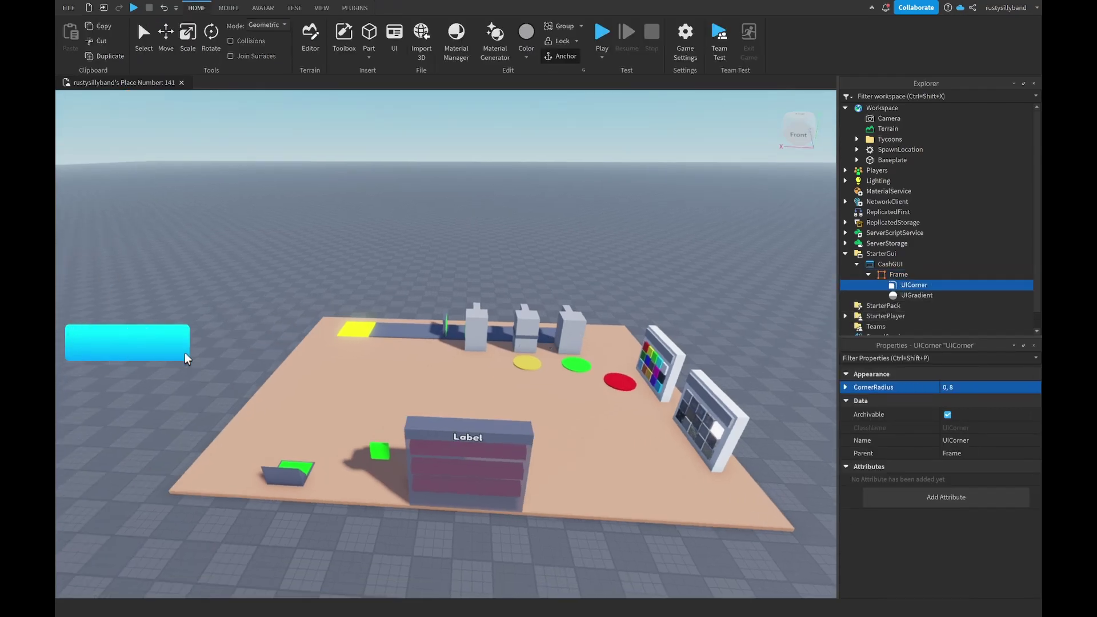
click(969, 387)
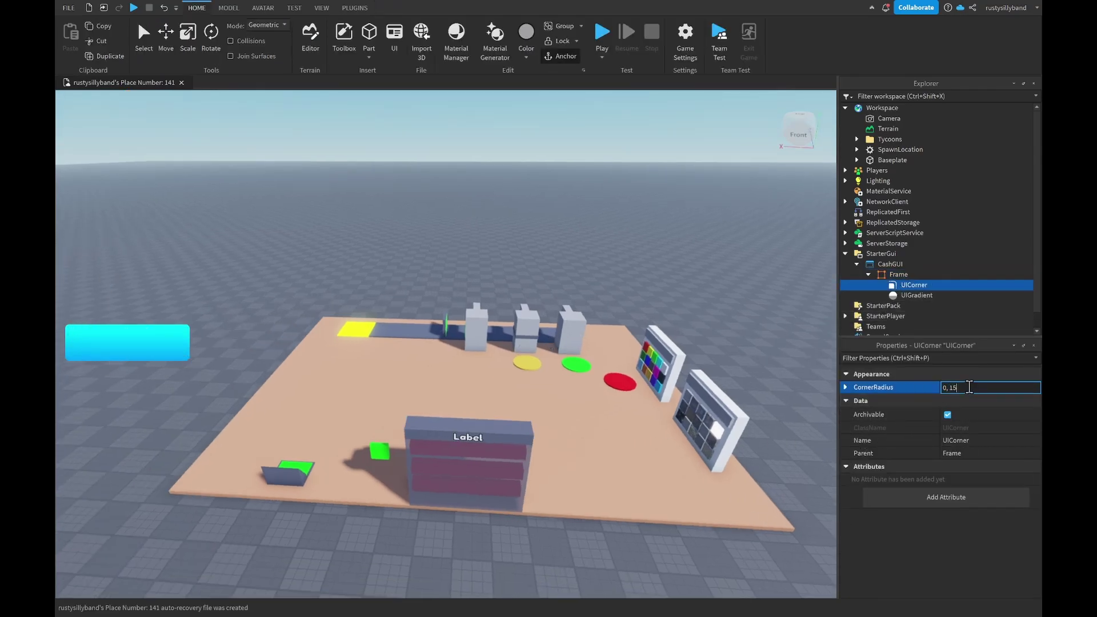
key(Return)
click(262, 284)
key(w)
right_drag(262, 284, 706, 400)
key(s)
key(d)
key(s)
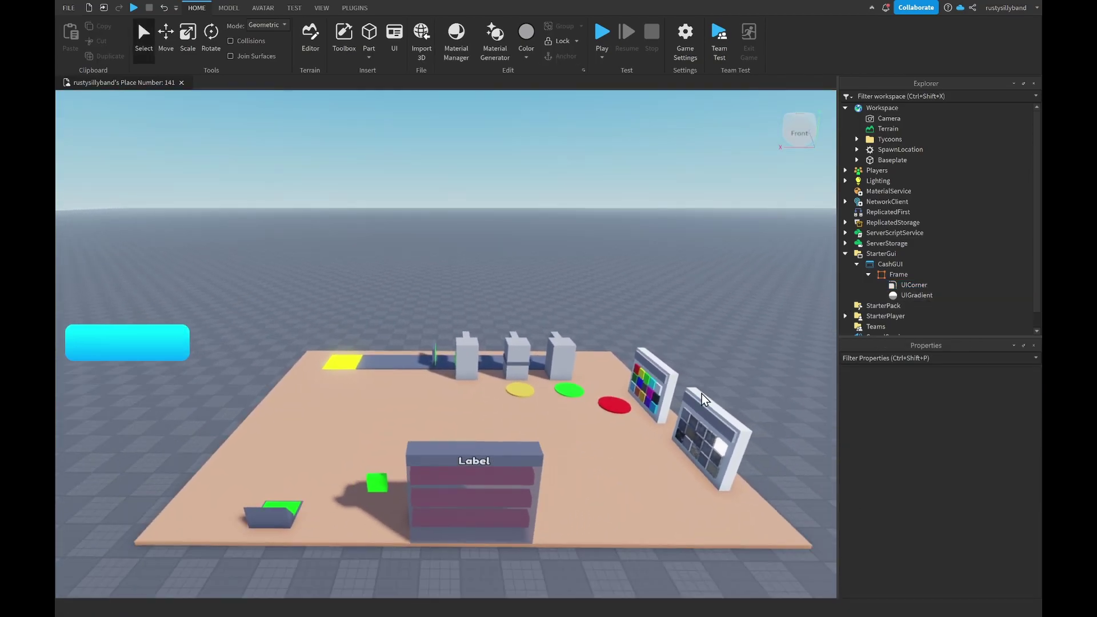
Insert a TextLabel into the CashGUI frame.
click(915, 275)
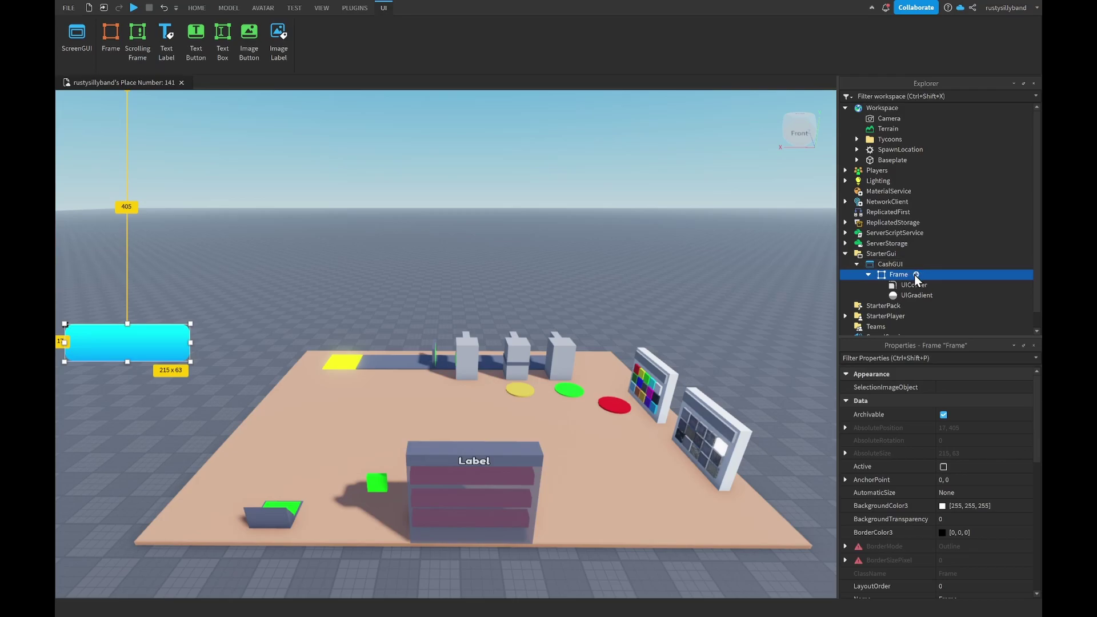
click(915, 274)
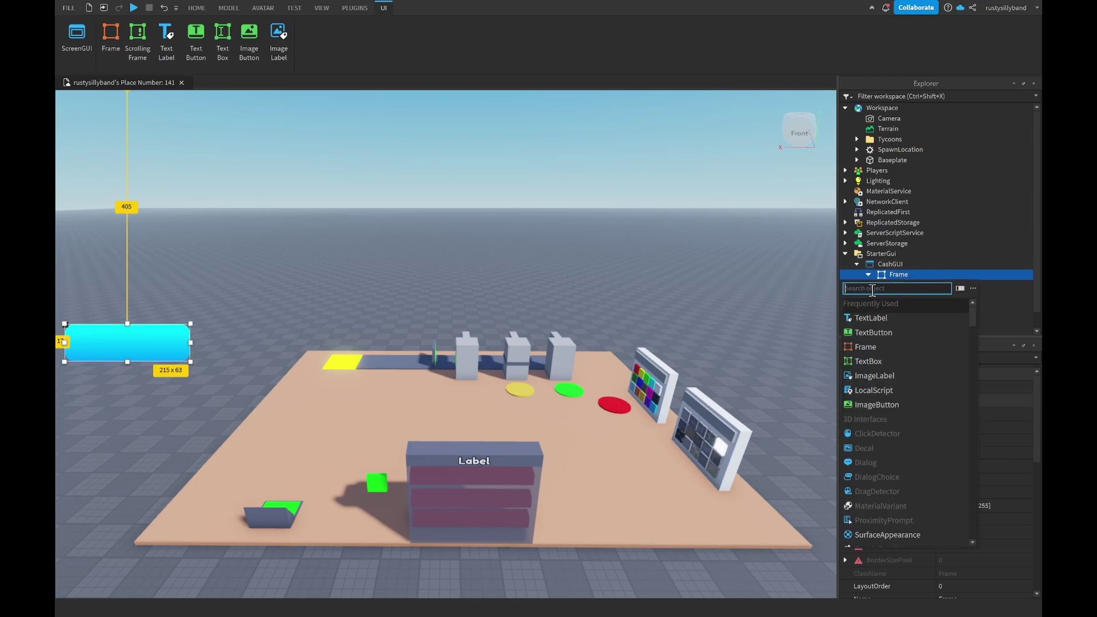
click(886, 321)
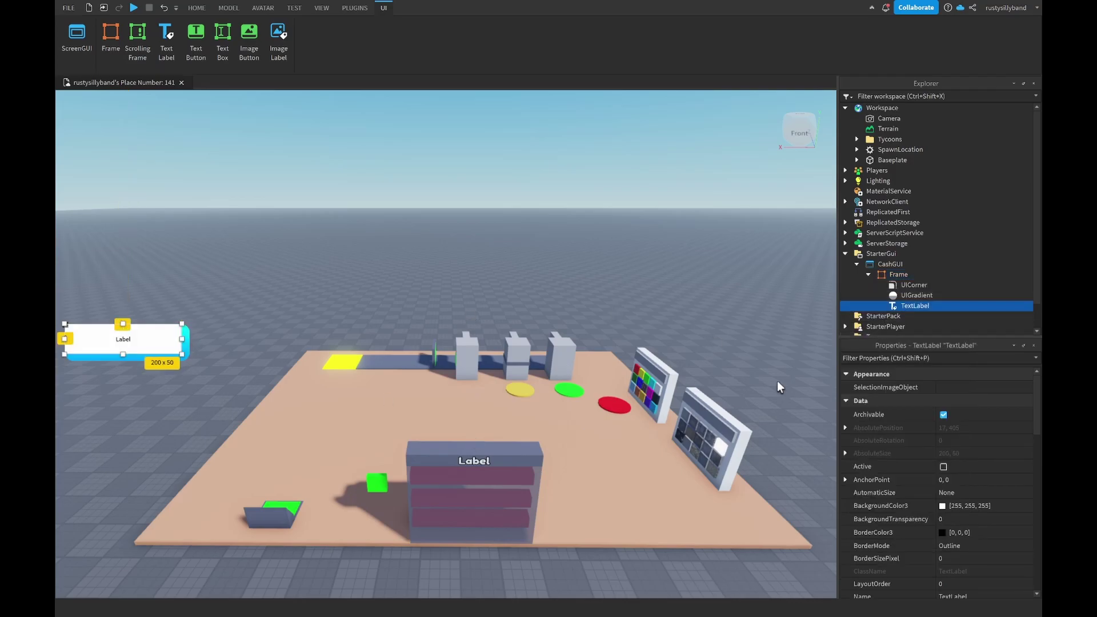
Make the TextLabel's background fully transparent by setting its BackgroundTransparency to 1.
scroll(366, 372, down, 3)
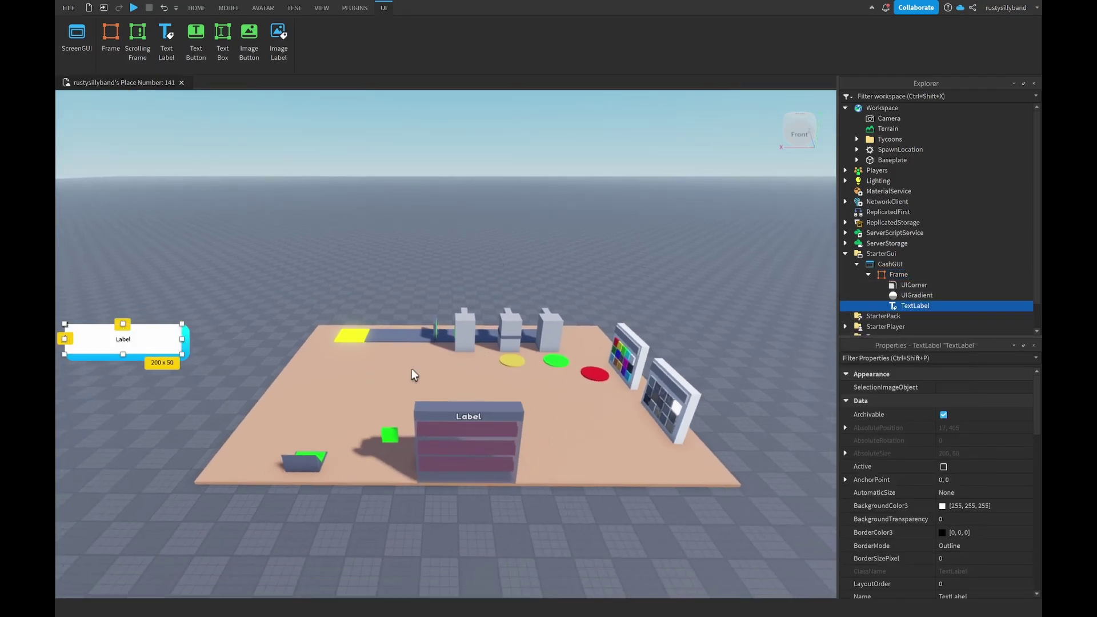
right_drag(412, 368, 425, 381)
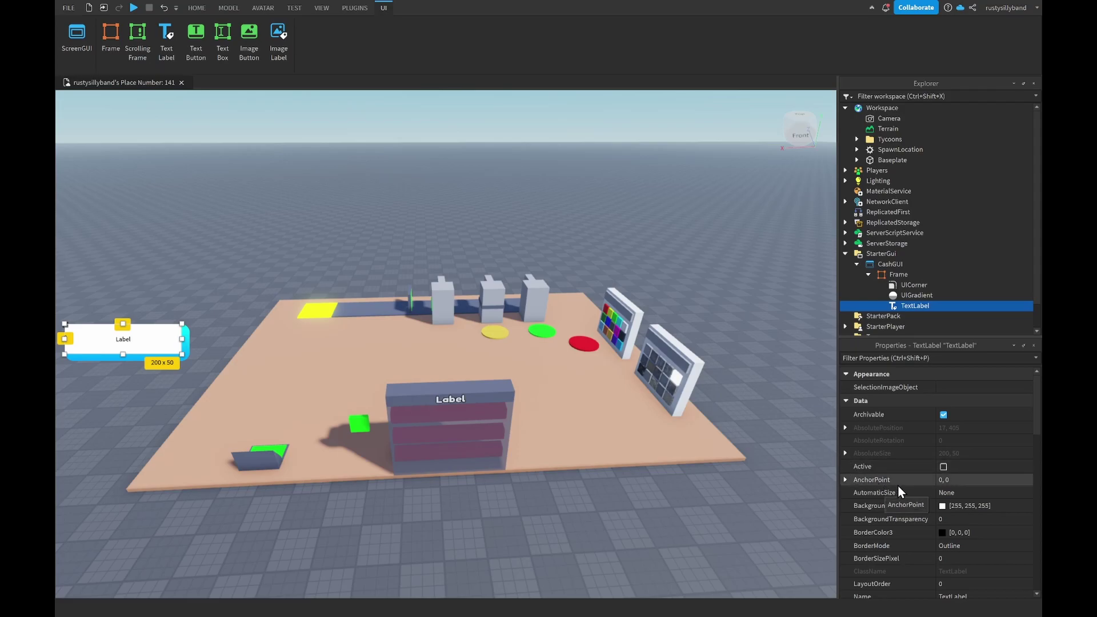
click(955, 520)
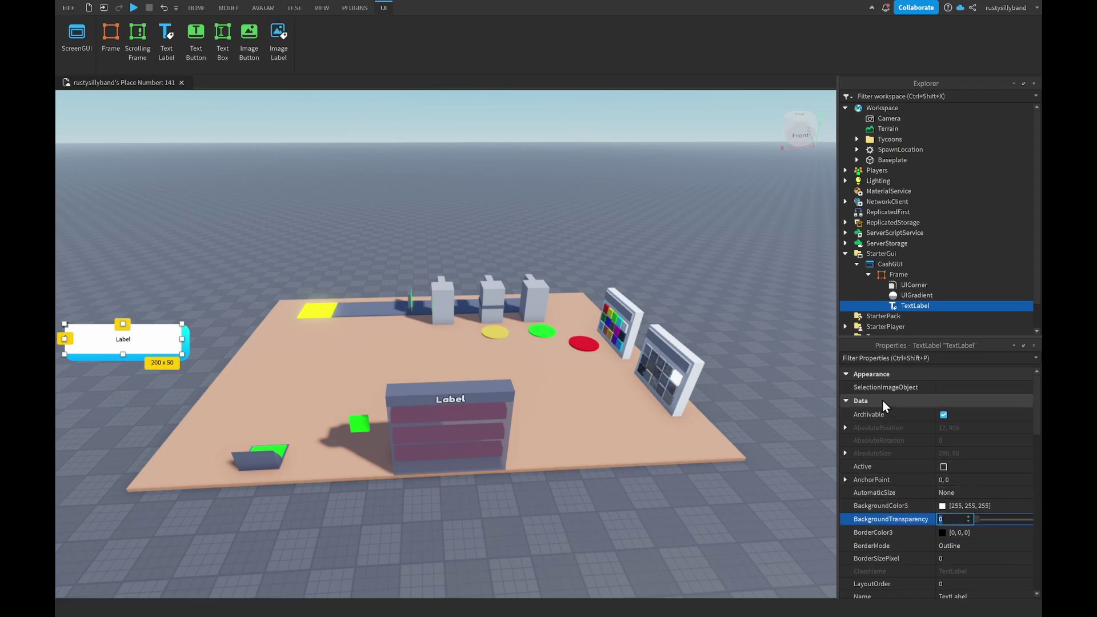
text(1)
key(Return)
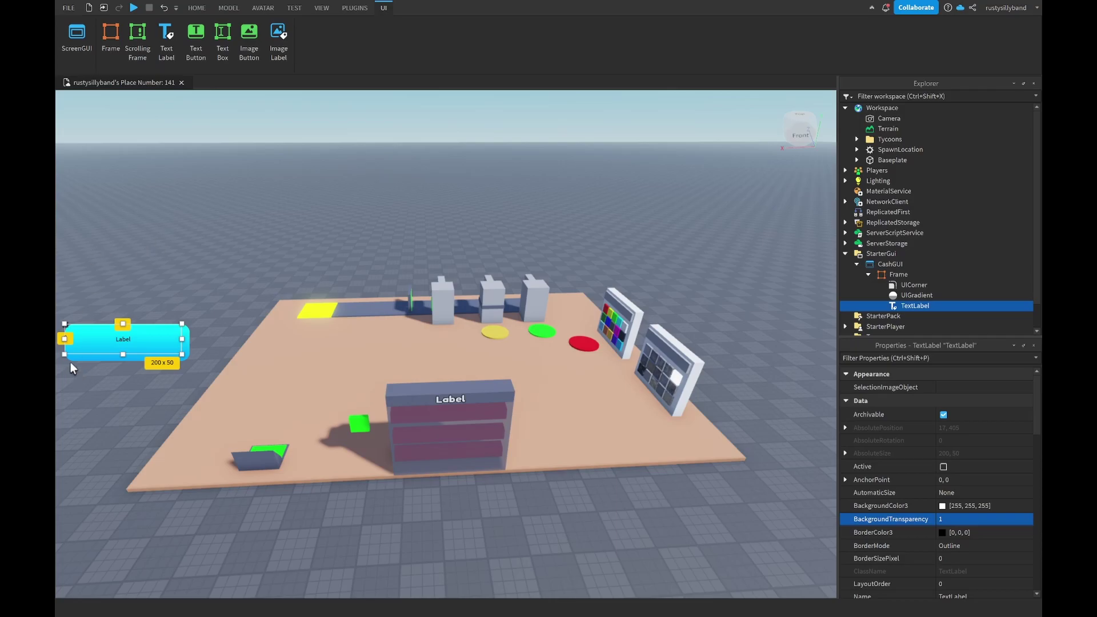
Set the TextLabel's size to {1, 0},{1, 0} so it fills the frame.
scroll(925, 435, down, 3)
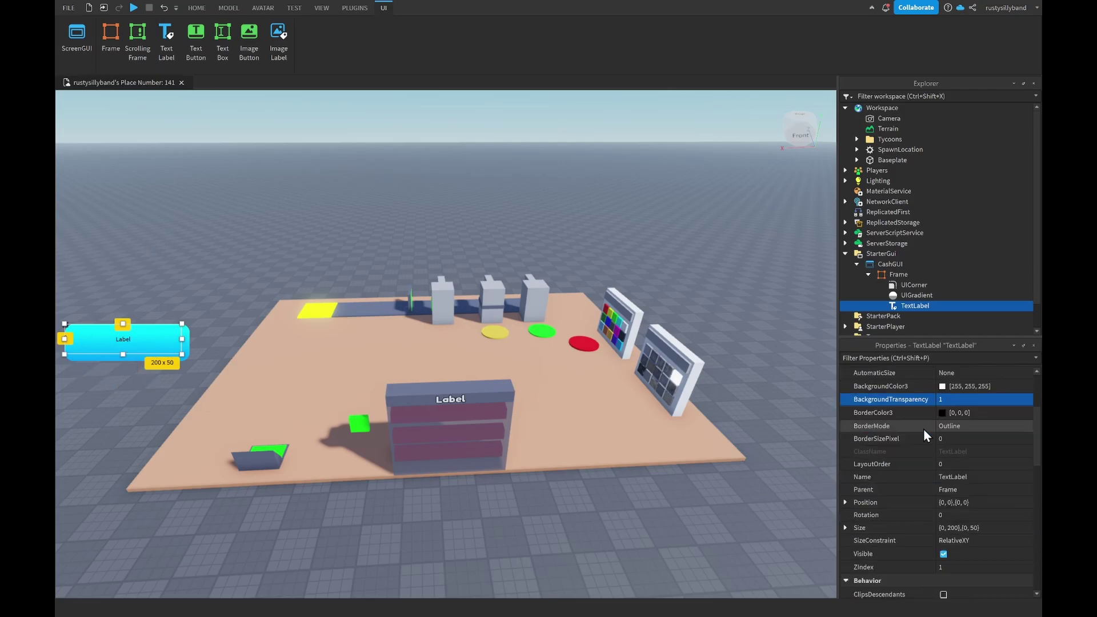
scroll(923, 429, down, 1)
click(961, 484)
text(1)
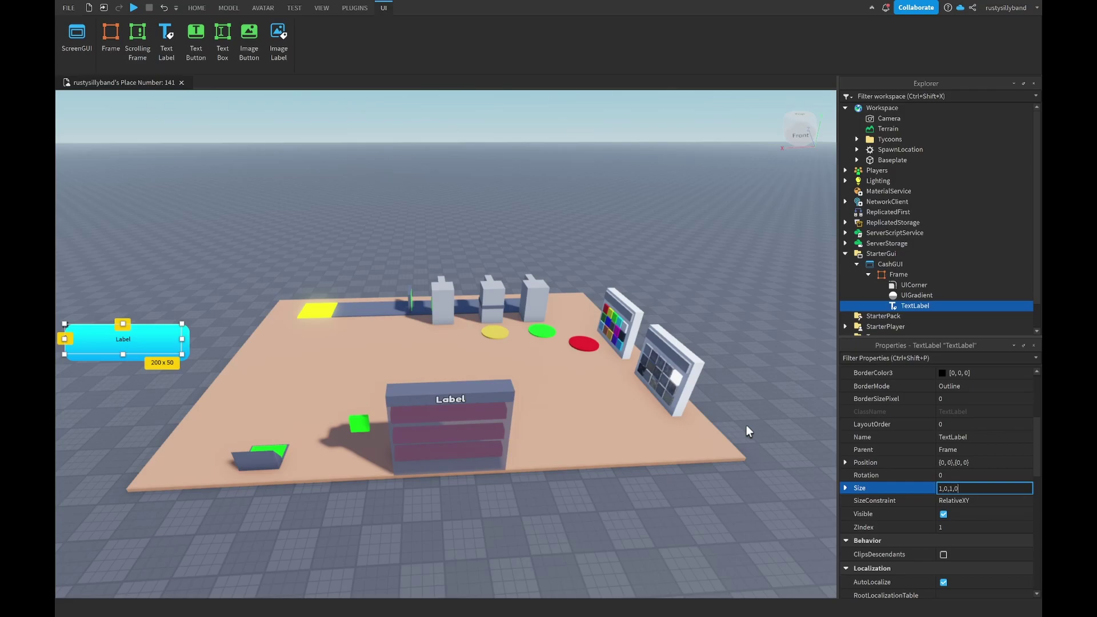
text(, 0},{1, 0)
key(Return)
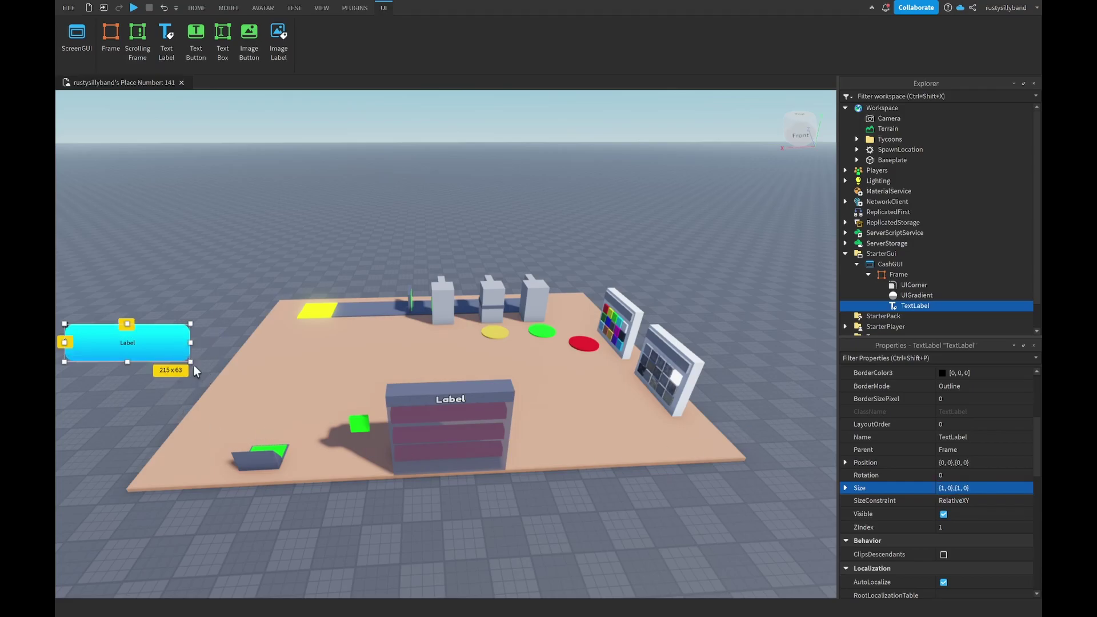
Enable TextScaled on the label and change its font to Fredoka One.
scroll(892, 502, down, 10)
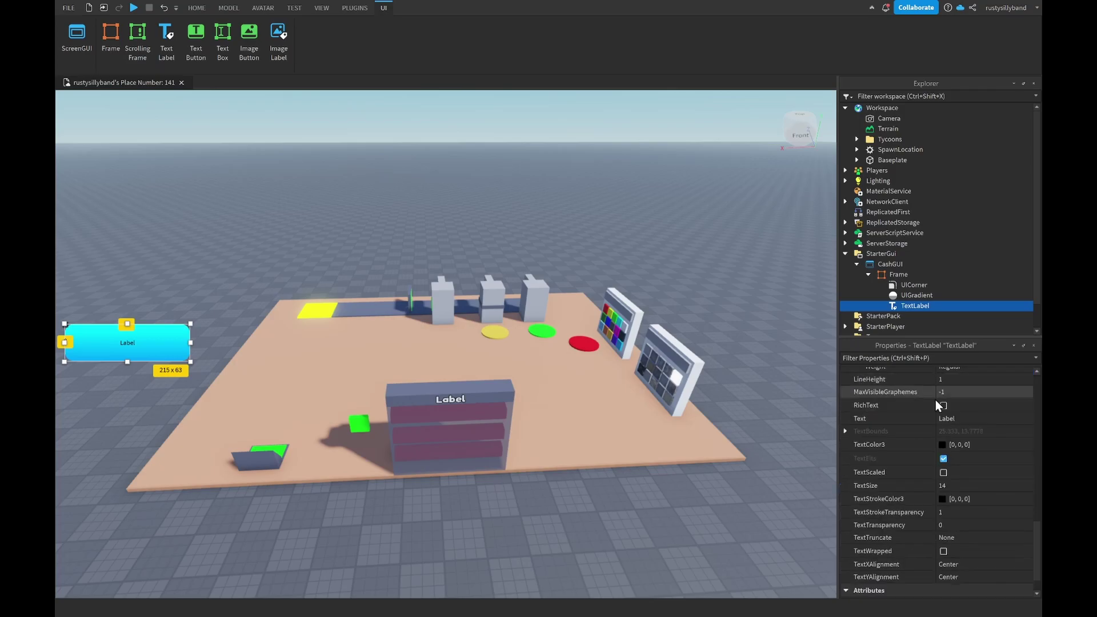
click(943, 473)
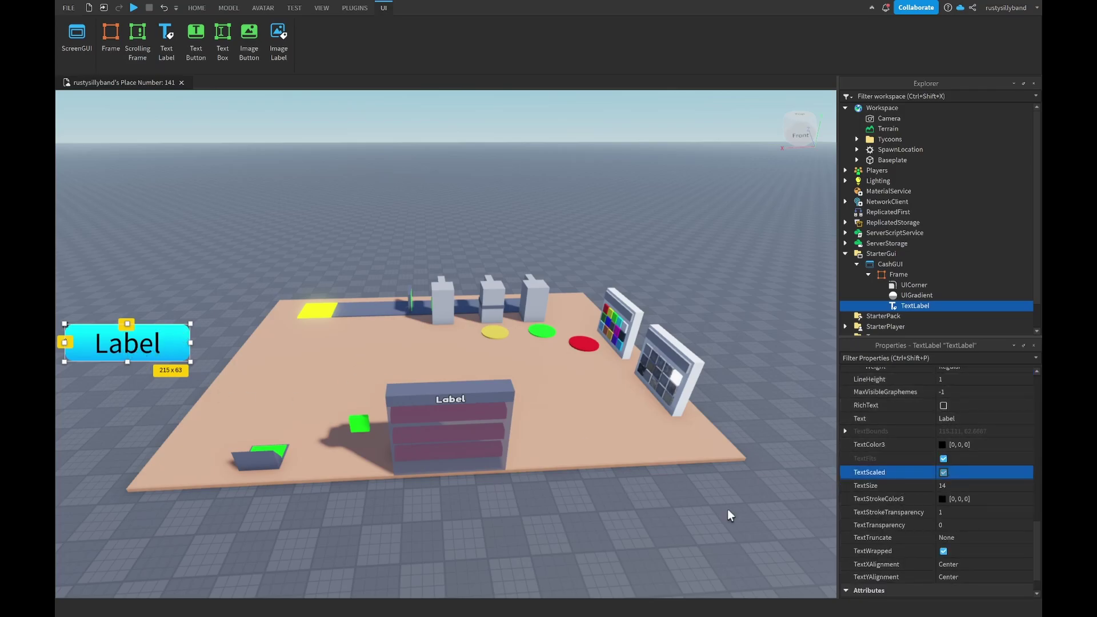
scroll(928, 456, up, 2)
click(968, 425)
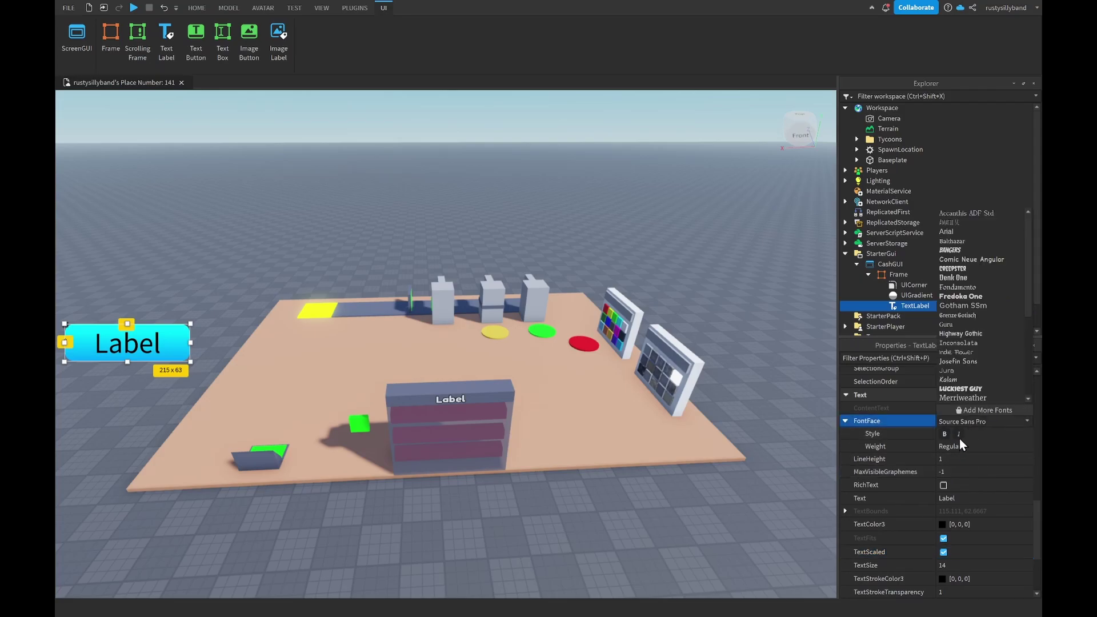
click(960, 296)
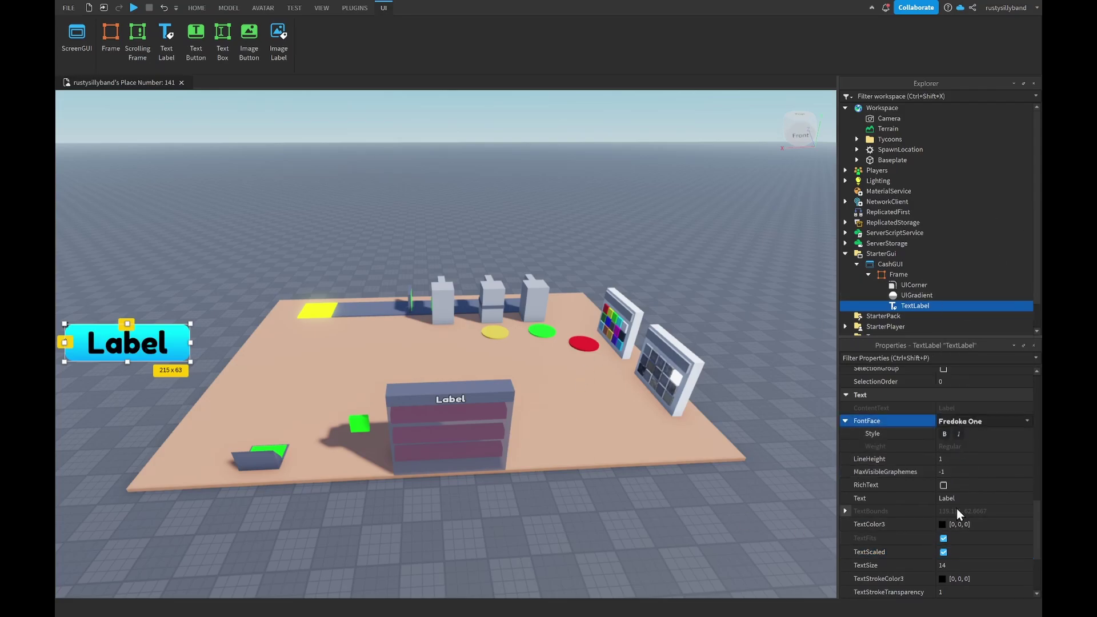
Change the label's text colour to white.
click(942, 524)
drag(686, 277, 687, 245)
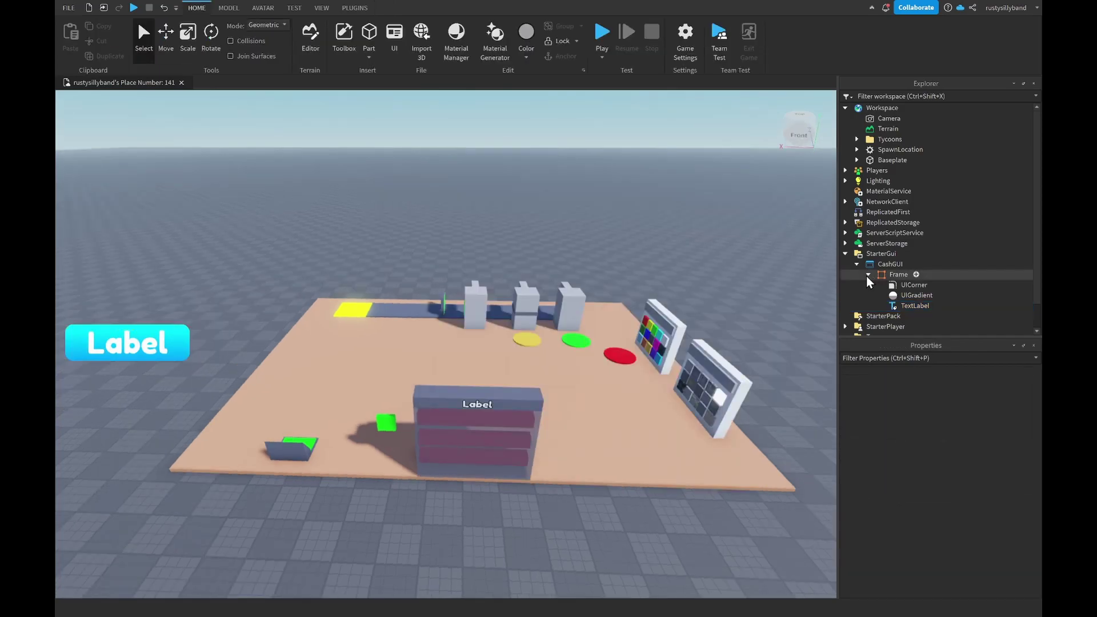
click(897, 275)
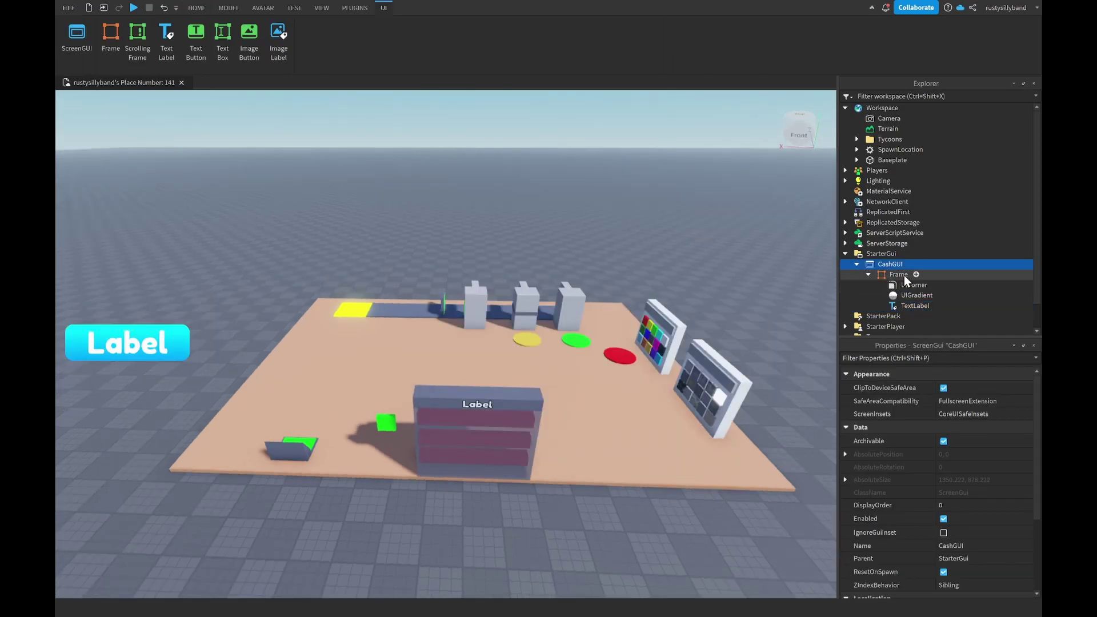
Rename the TextLabel inside the frame as CashDisplay.
click(910, 306)
key(F2)
text(C)
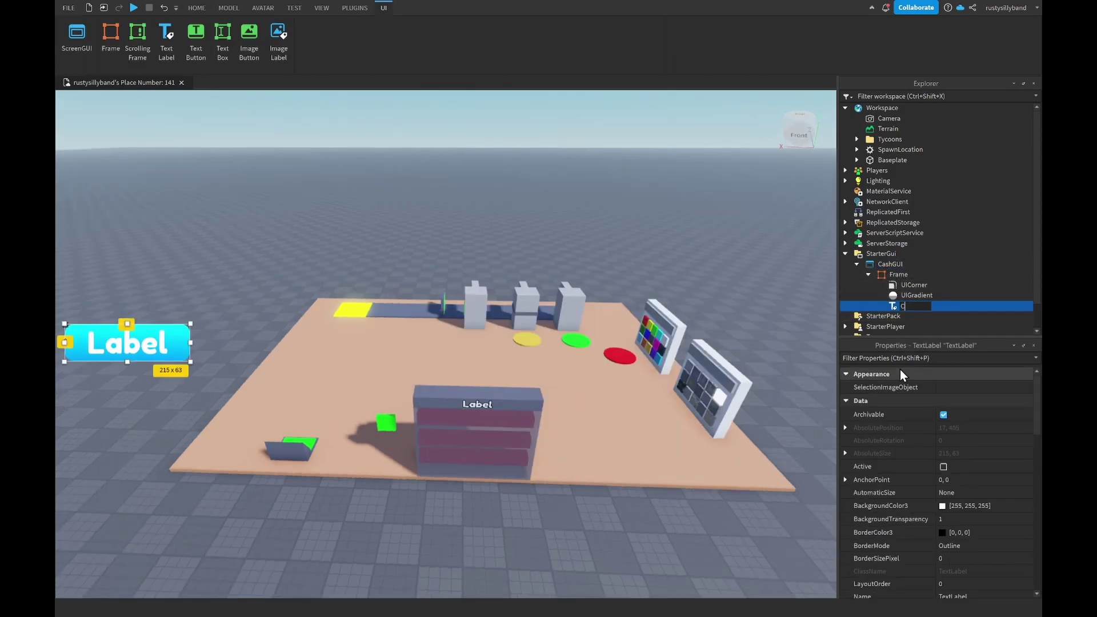
text(ashDisplay)
key(Return)
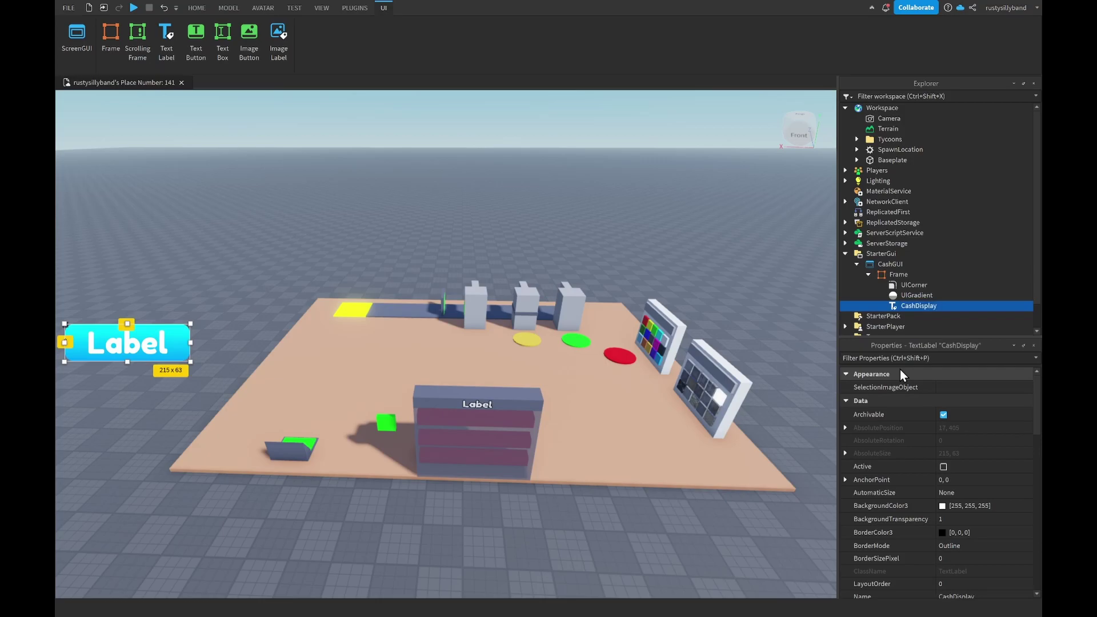
Insert a LocalScript directly into the CashGUI ScreenGui.
click(893, 276)
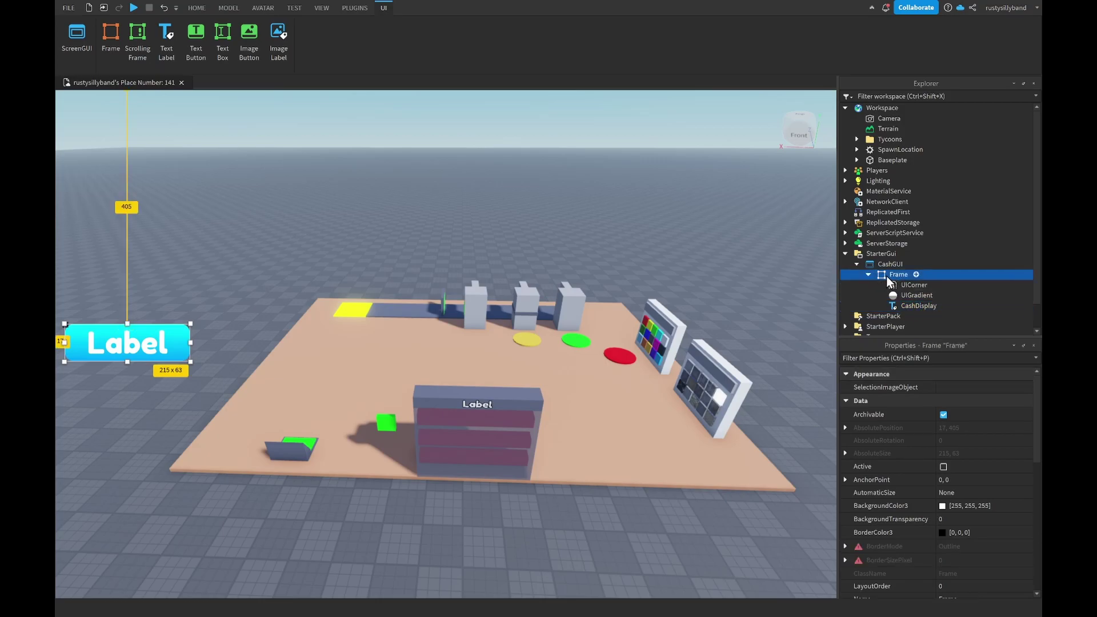
click(889, 268)
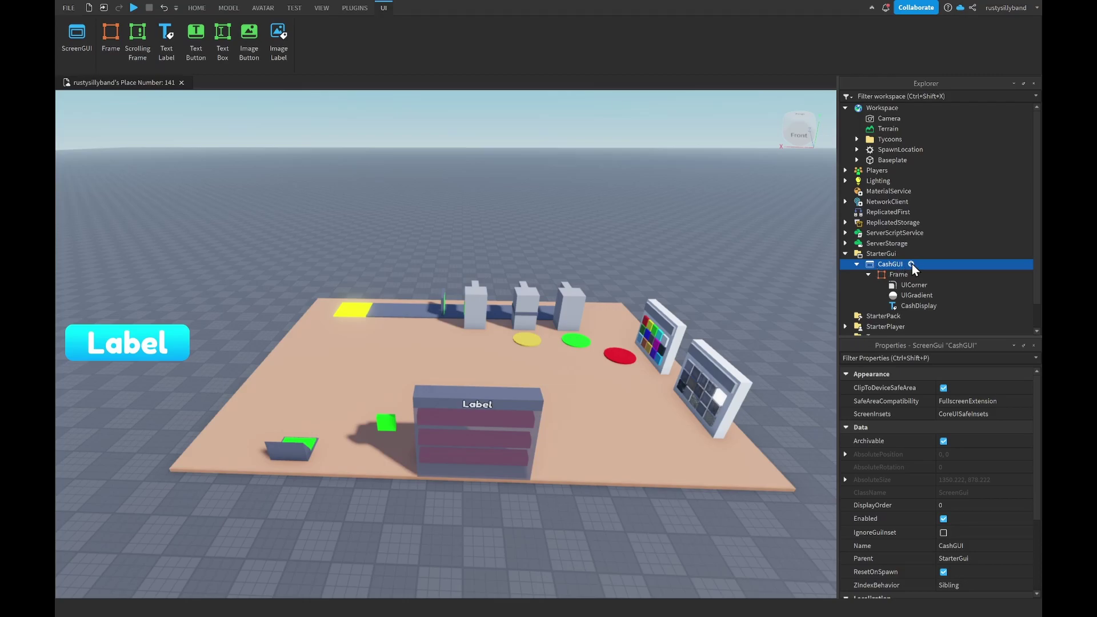
click(911, 264)
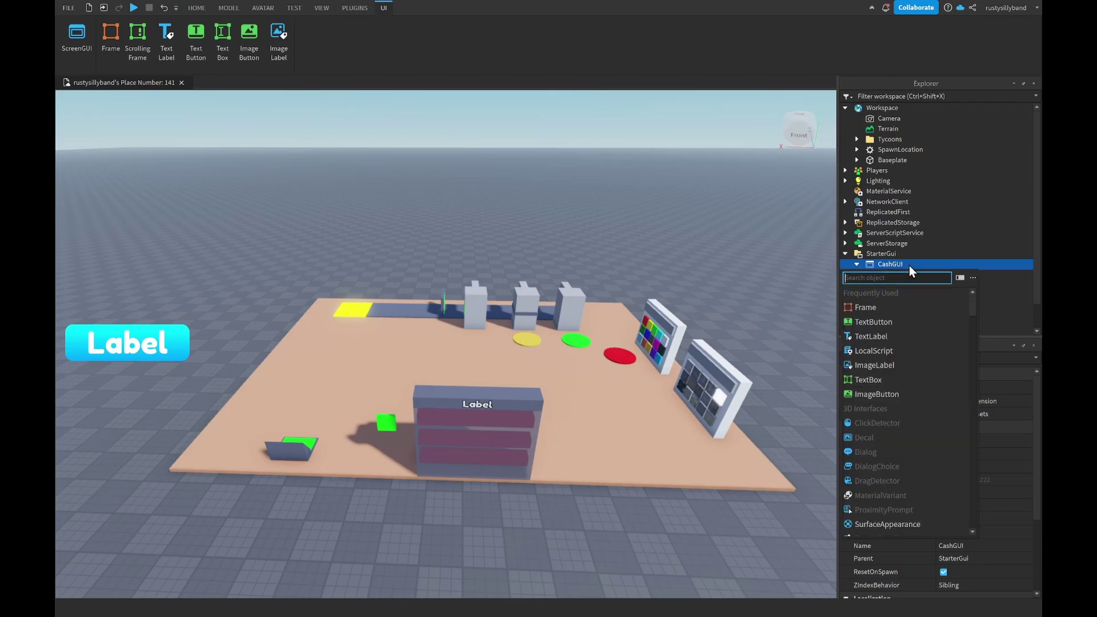
click(872, 350)
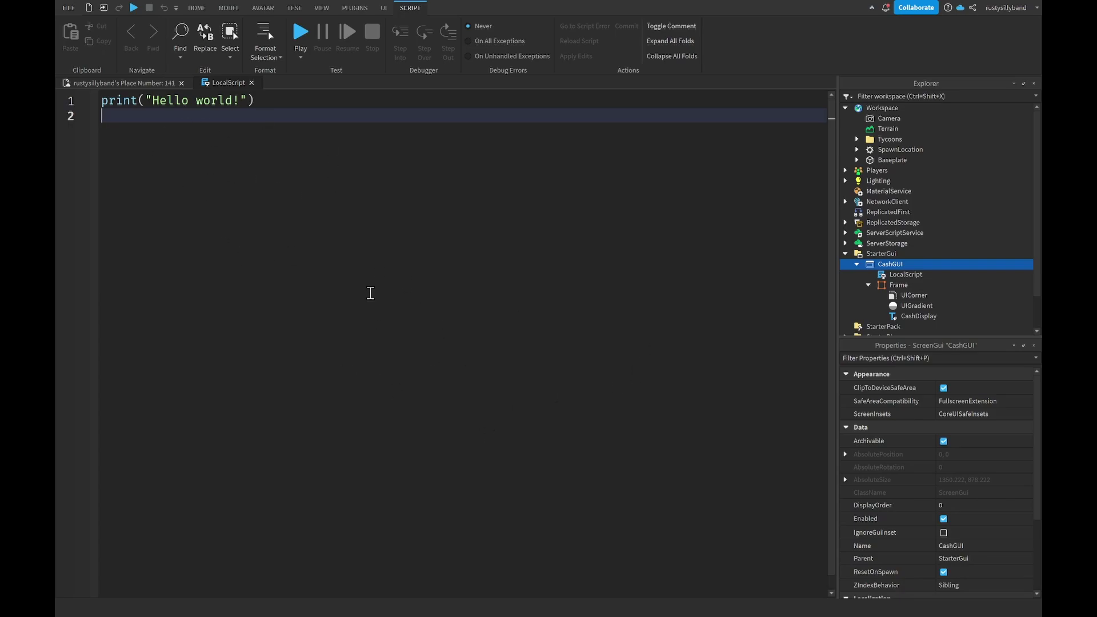
Replace the LocalScript's default code with the declaration local player = game.Players.LocalPlayer.
key(ctrl+a)
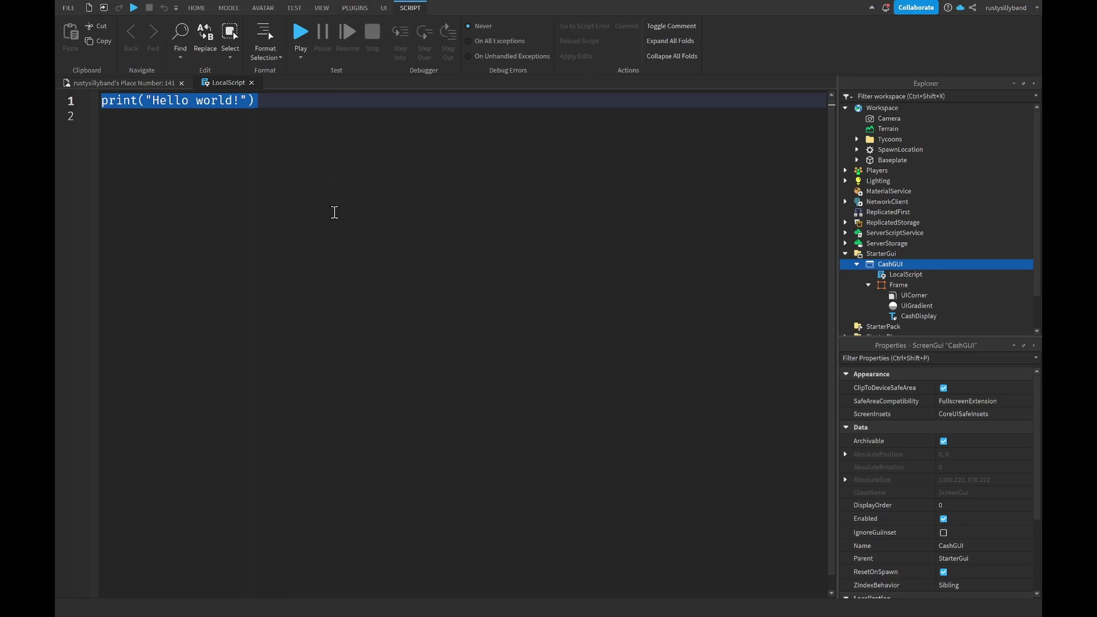
key(BackSpace)
text(local pal)
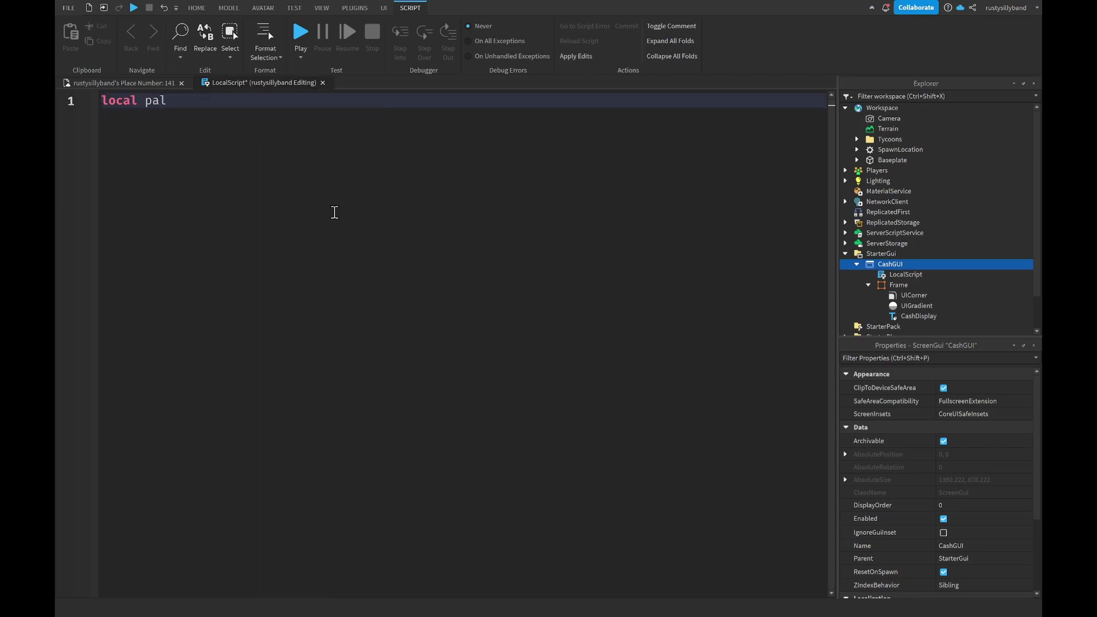
text(yer)
key(BackSpace)
key(BackSpace)
key(BackSpace)
key(BackSpace)
key(BackSpace)
text(layer = game.Players.localPlay)
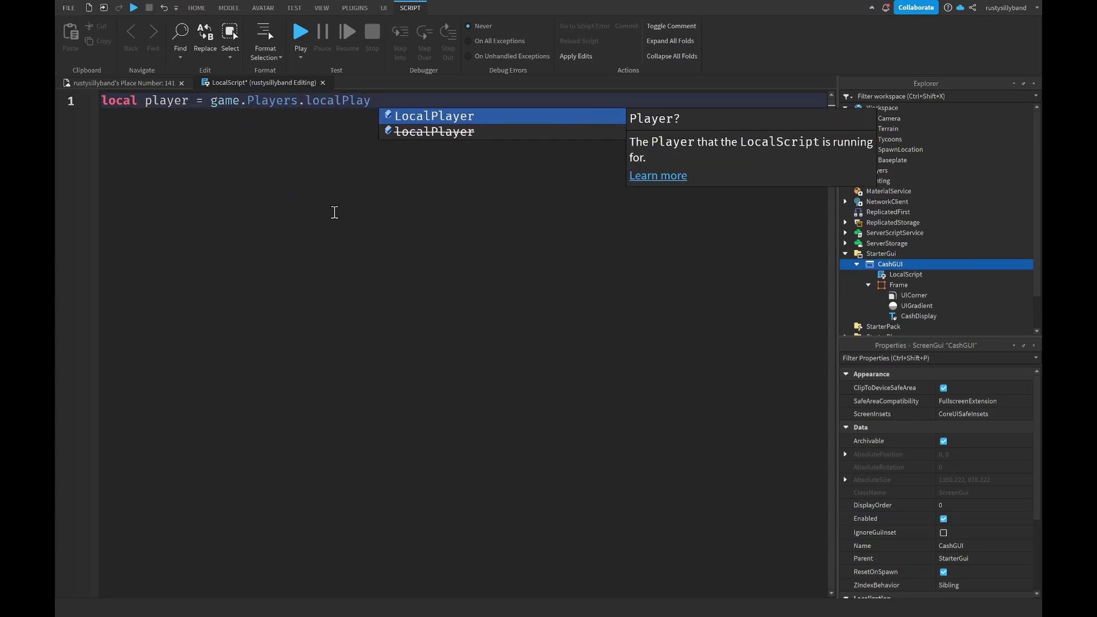
key(Tab)
Below the declaration, connect an empty function to player.leaderstats.Cash.Value.Changed with Connect, leaving one blank line between.
key(Return)
key(Return)
text(player)
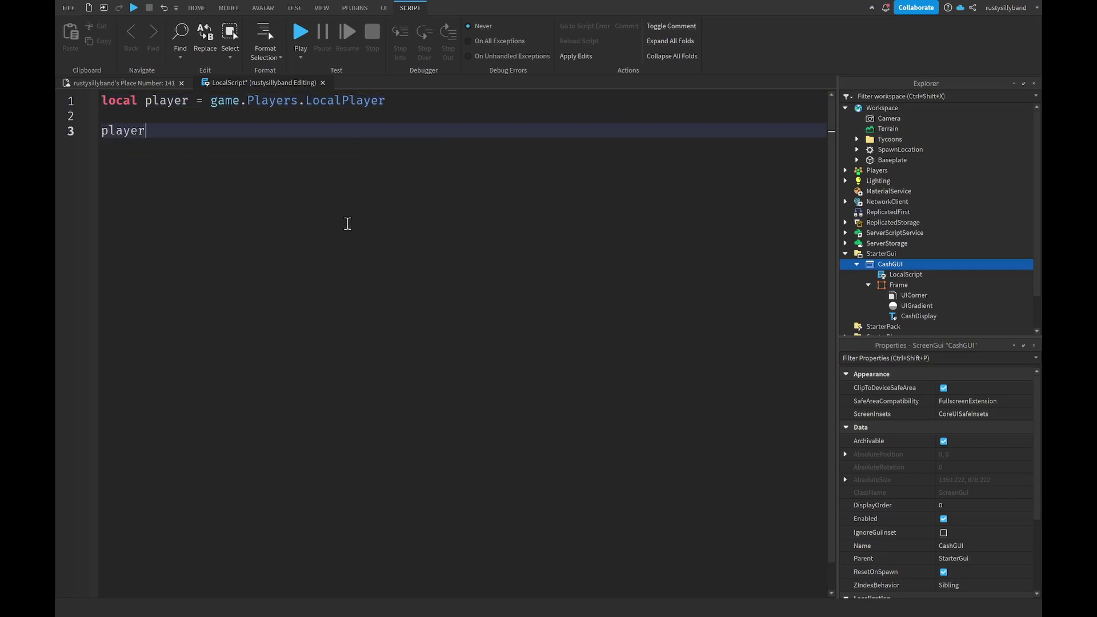
text(.leaderstats.Cash.Value)
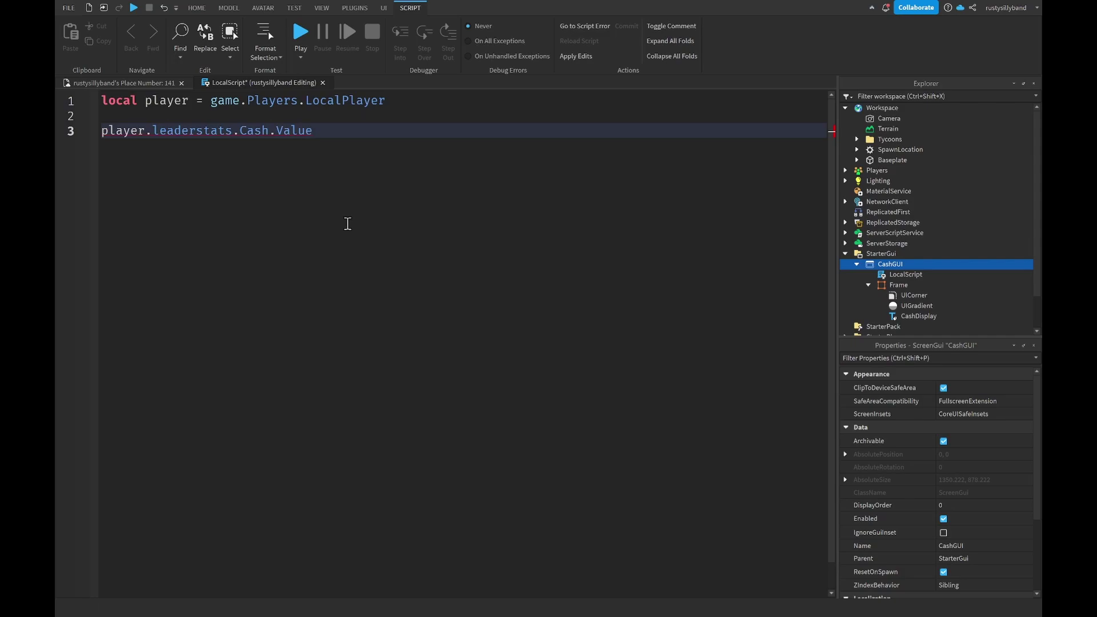
text(.Changed:Connect(function)
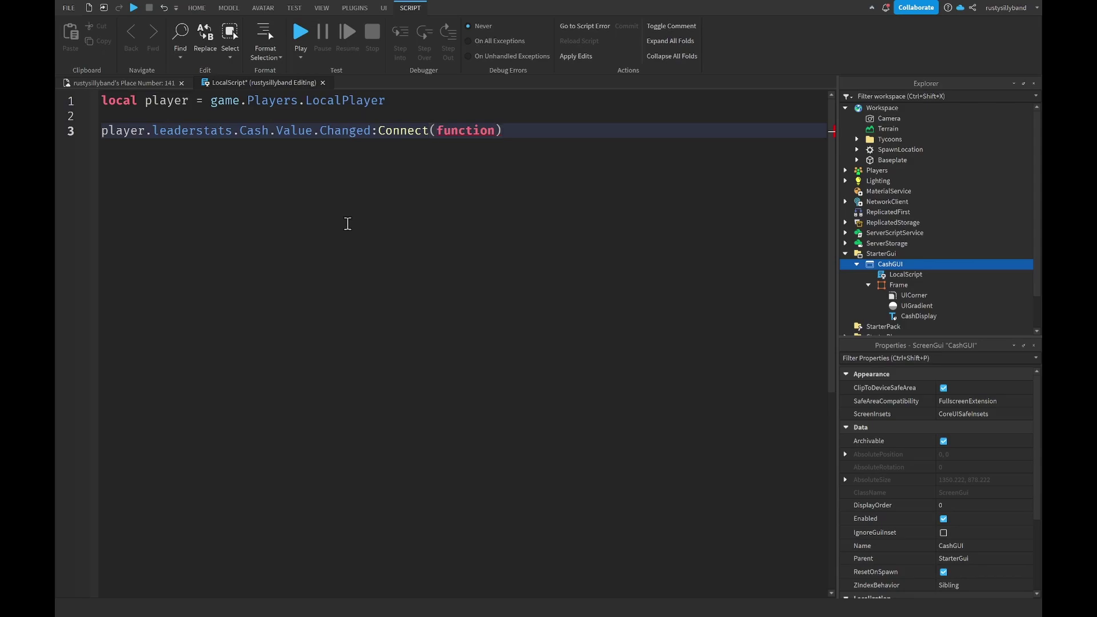
text(())
key(Return)
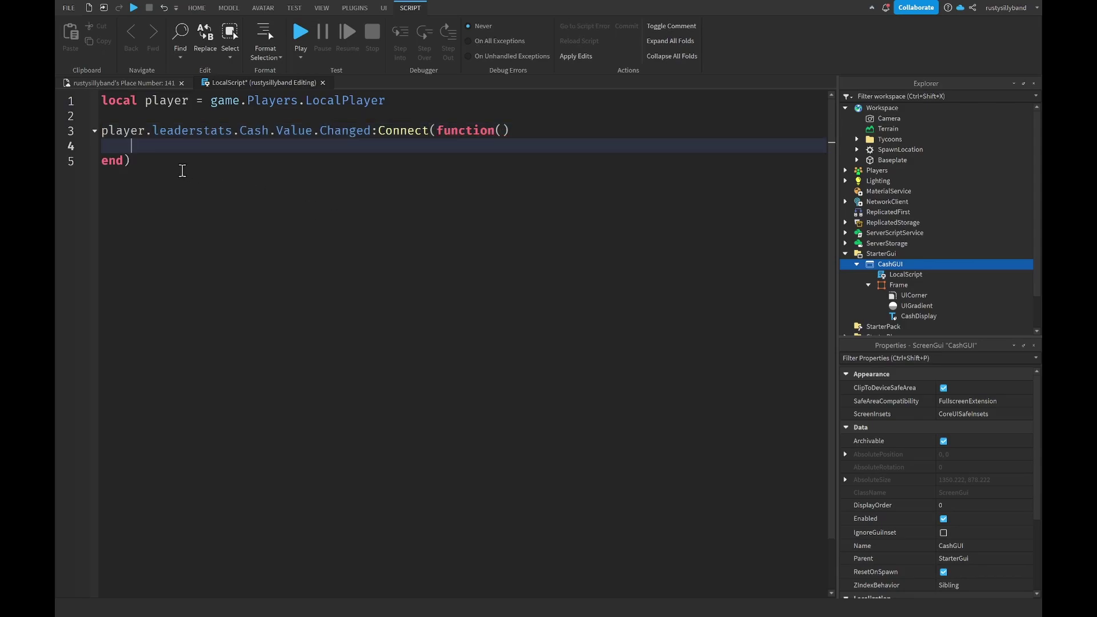
Inside the function, assign player.leaderstats.Cash.Value to script.Parent.Frame.CashDisplay.Text.
click(140, 161)
text(script.Parent.f)
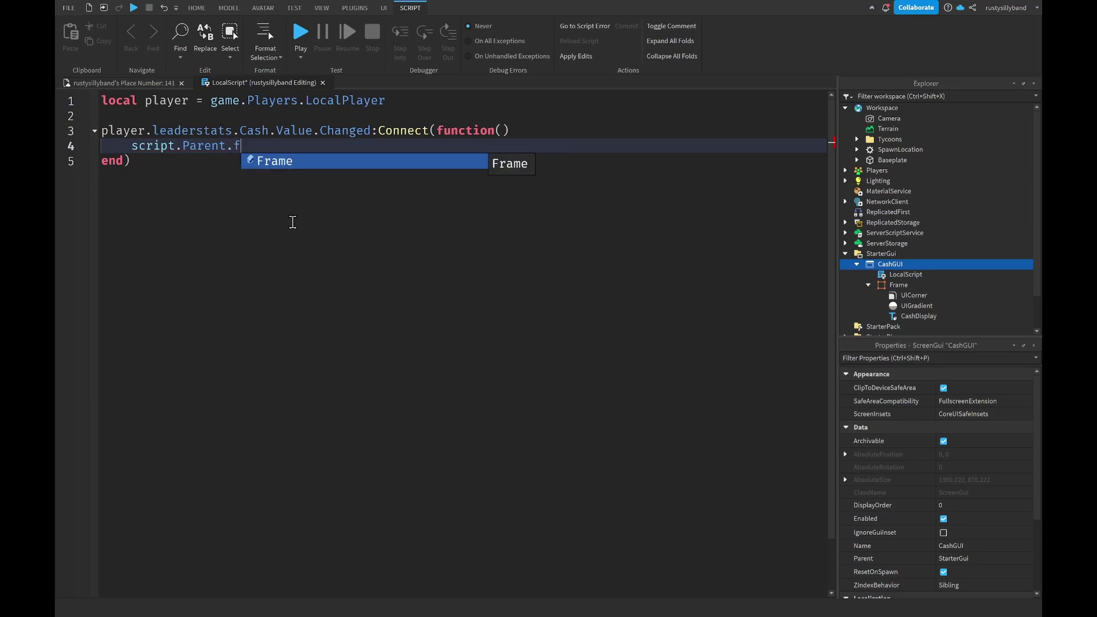
key(Tab)
text(.t)
key(BackSpace)
text(cash)
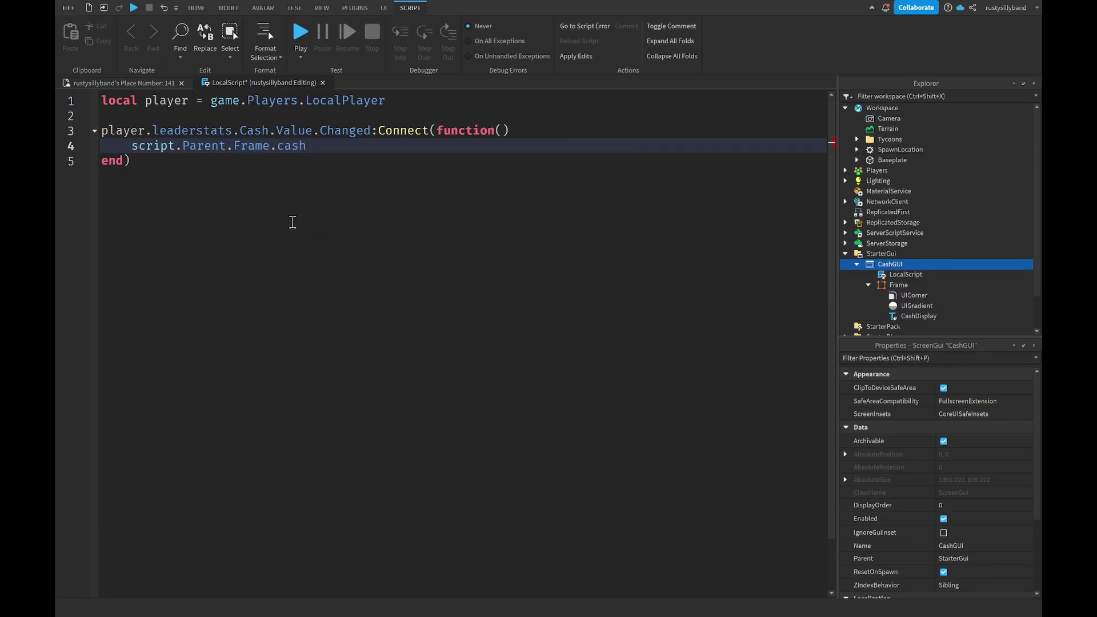
key(Tab)
text(.Text)
key(Tab)
text(= player.leaderstat)
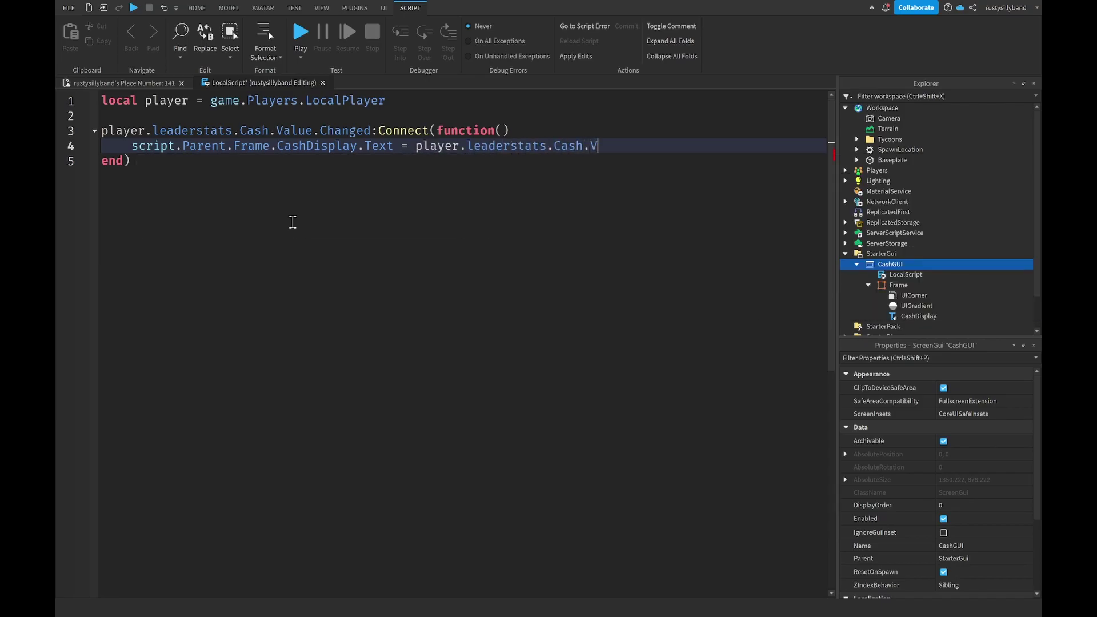
Inside the Changed function, prefix the text assignment's player.leaderstats.Cash.Value with the concatenated string "$"..
key(Left)
key(Left)
key(Left)
key(Left)
key(Left)
key(Left)
key(Left)
key(Left)
key(Left)
key(Left)
key(Left)
key(Left)
key(Left)
key(Left)
key(Left)
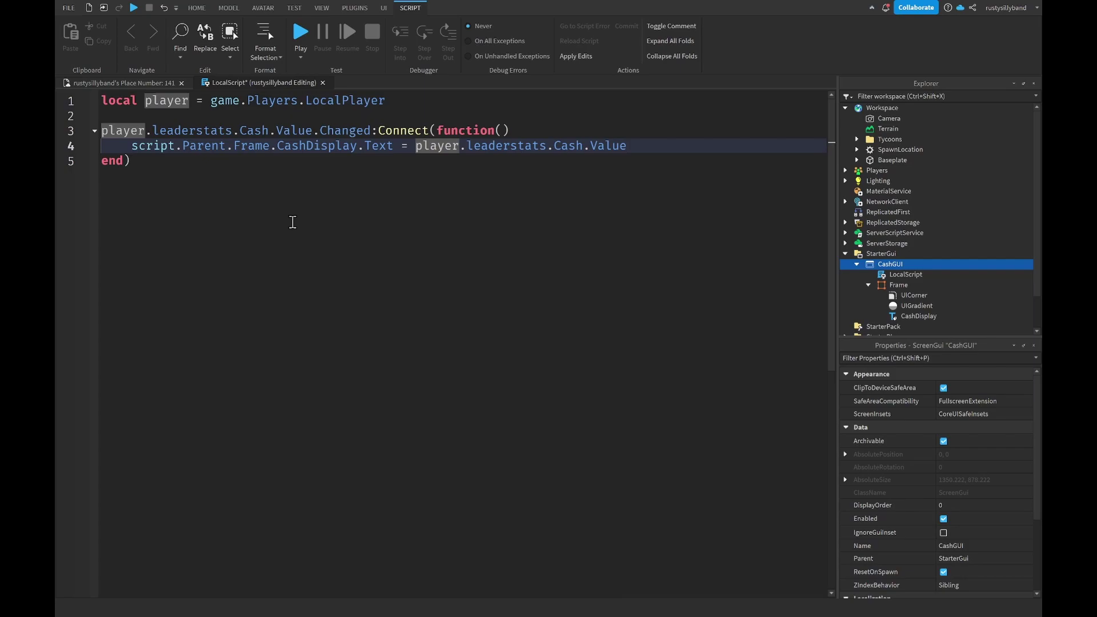
drag(651, 145, 424, 142)
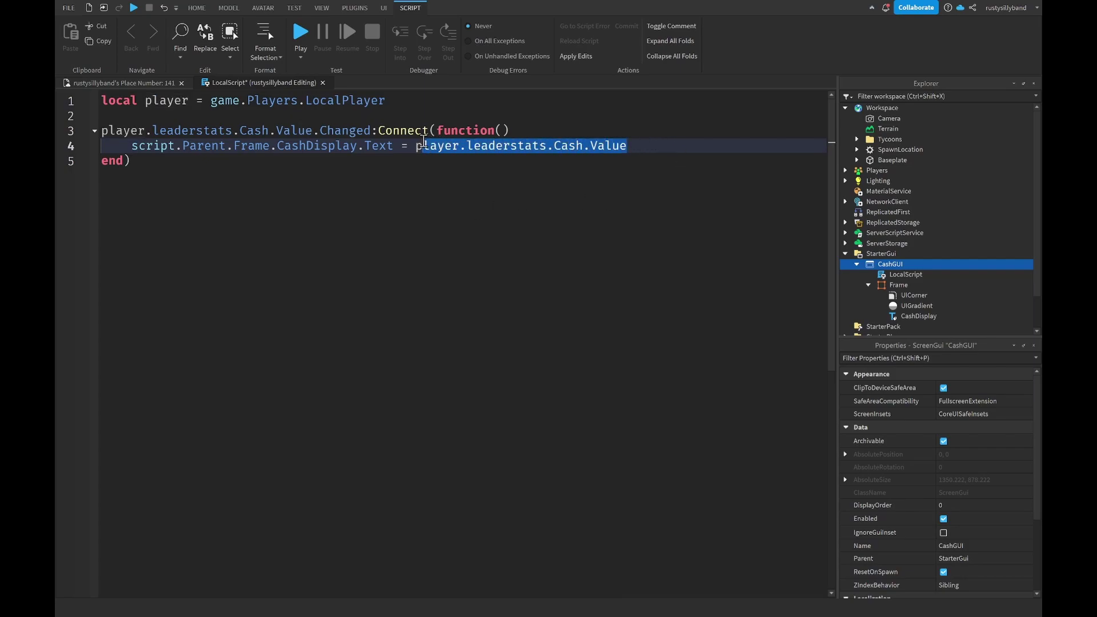
click(412, 142)
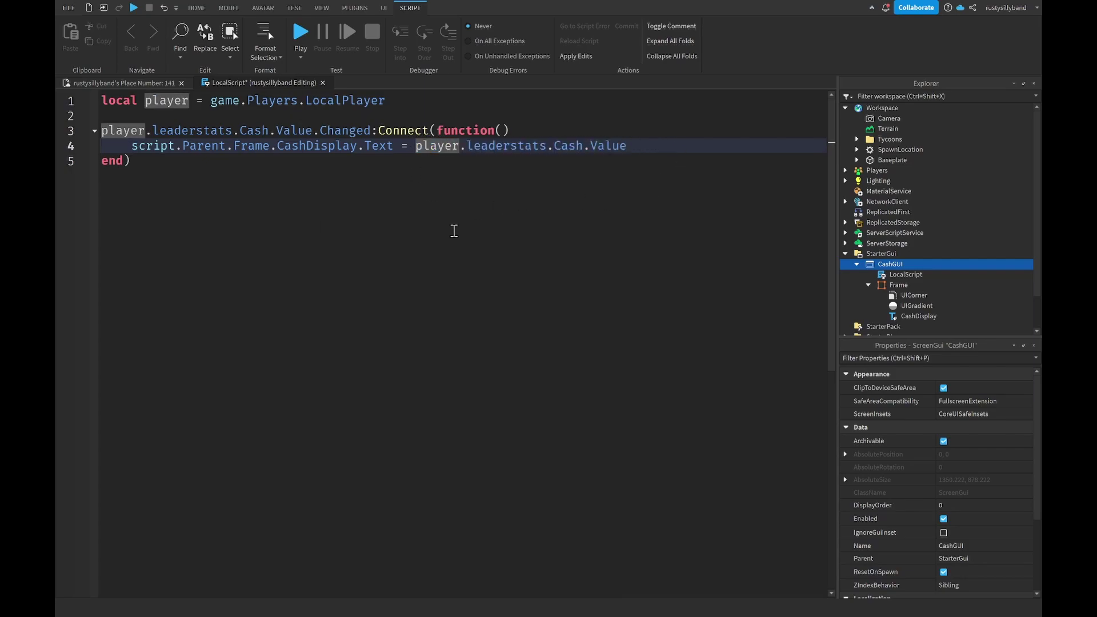
text("")
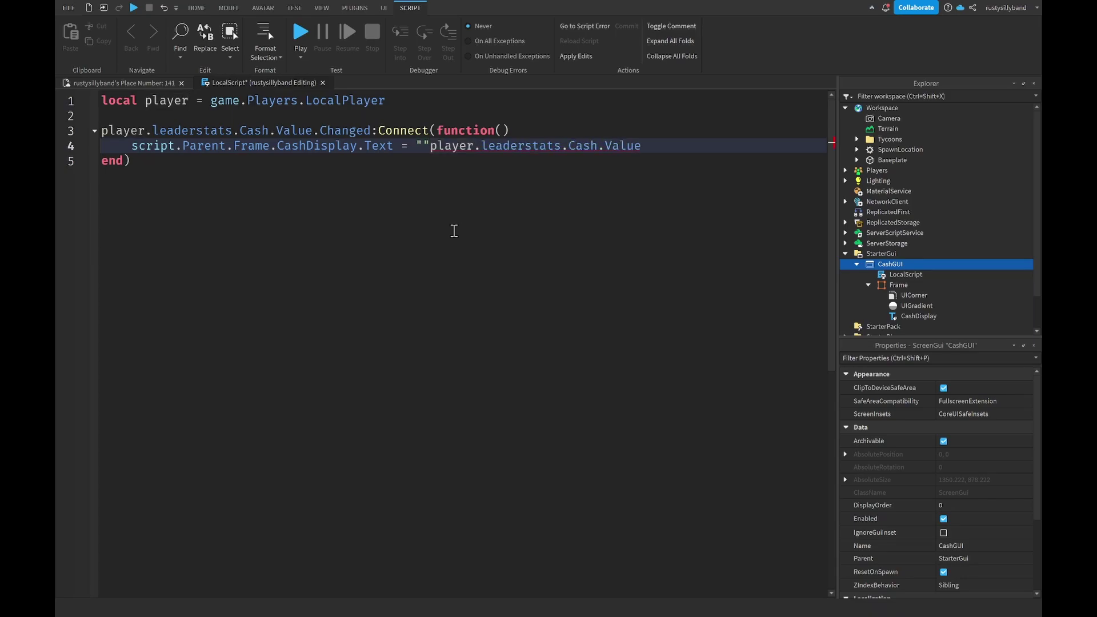
text($)
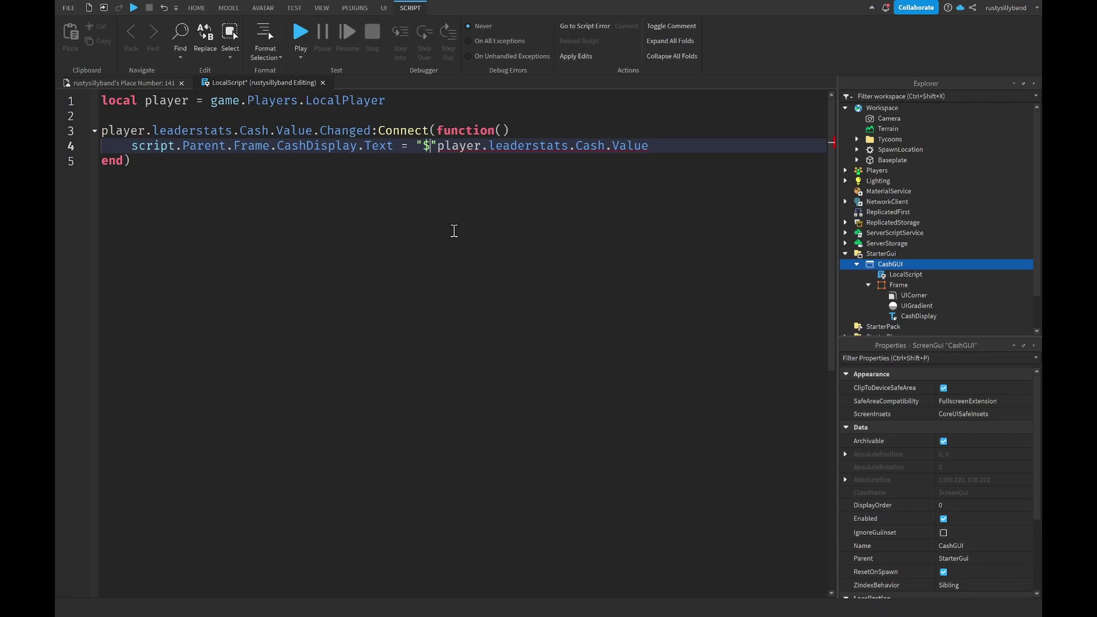
key(Right)
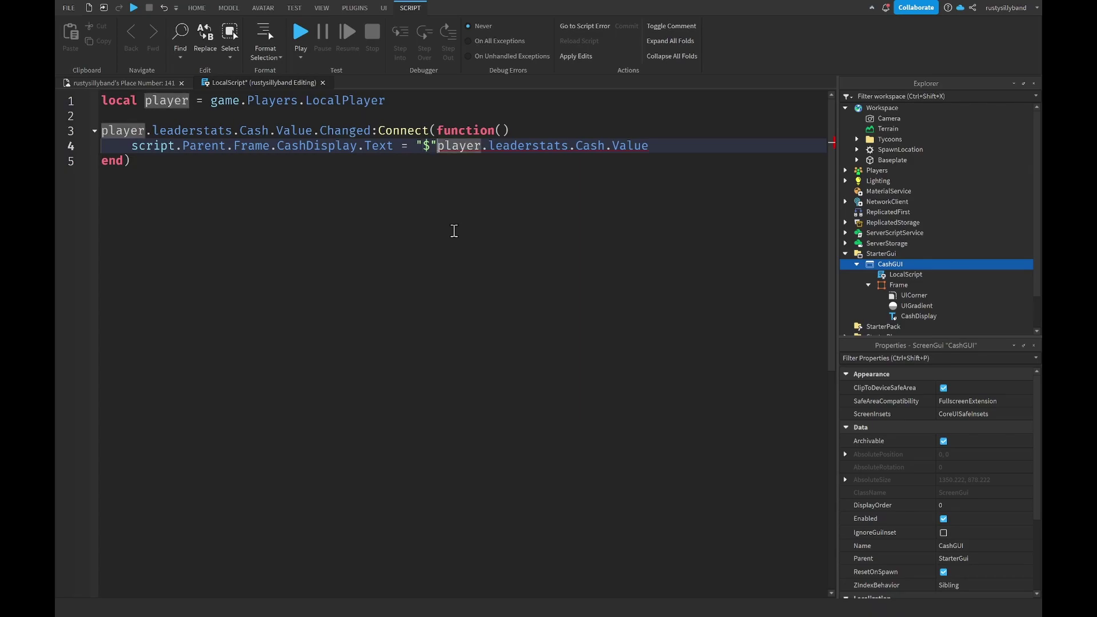
text(..)
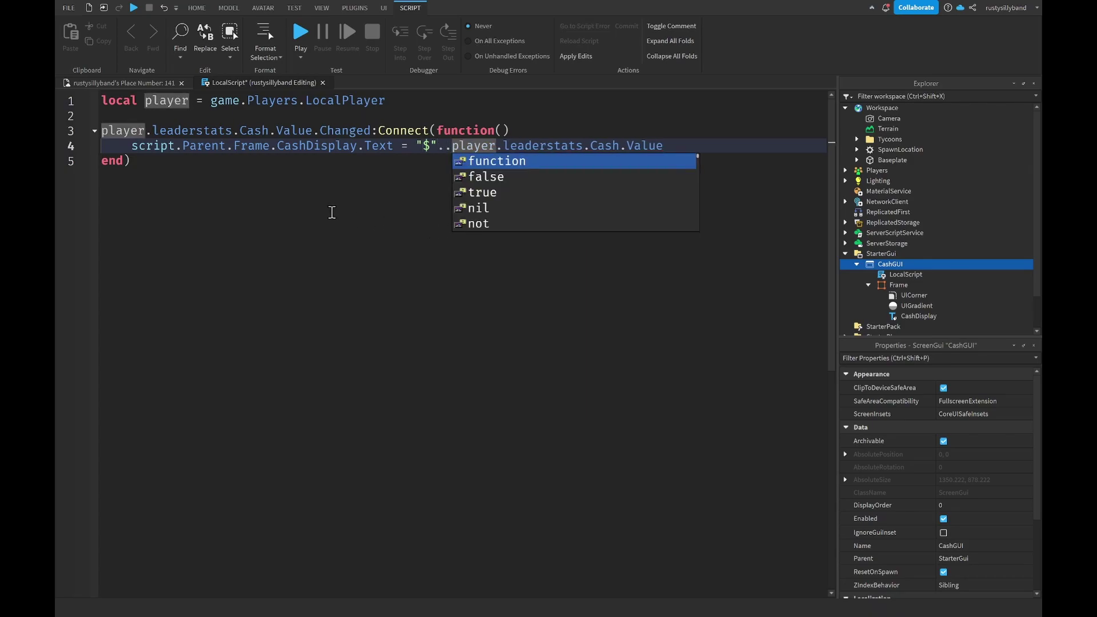
click(330, 213)
mouse_move(415, 145)
mouse_down()
mouse_move(686, 144)
mouse_move(424, 144)
mouse_up()
click(534, 154)
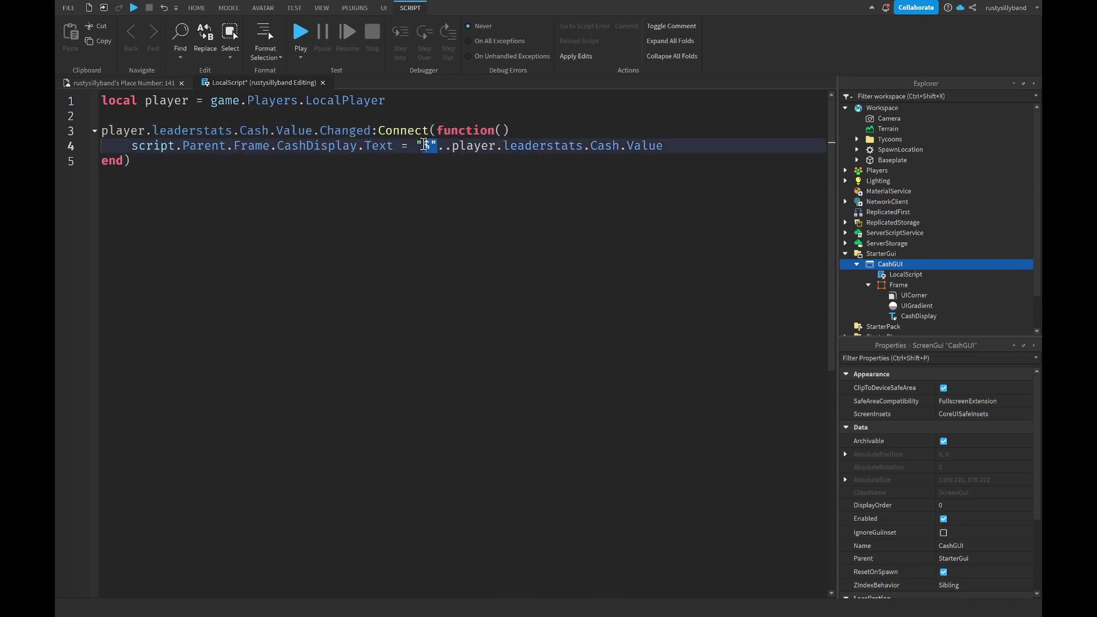
click(422, 145)
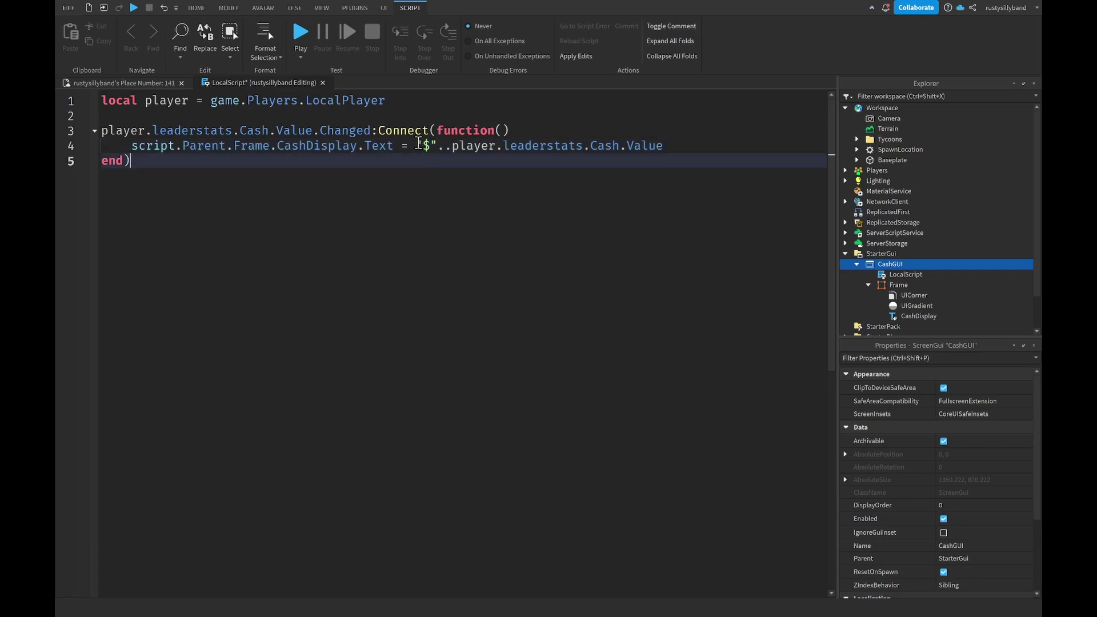
drag(416, 147, 136, 143)
click(684, 144)
click(690, 145)
Copy the CashDisplay text assignment from the function to its own line between the player declaration and the Changed connection, separated by blank lines.
drag(690, 144, 122, 143)
key(ctrl+c)
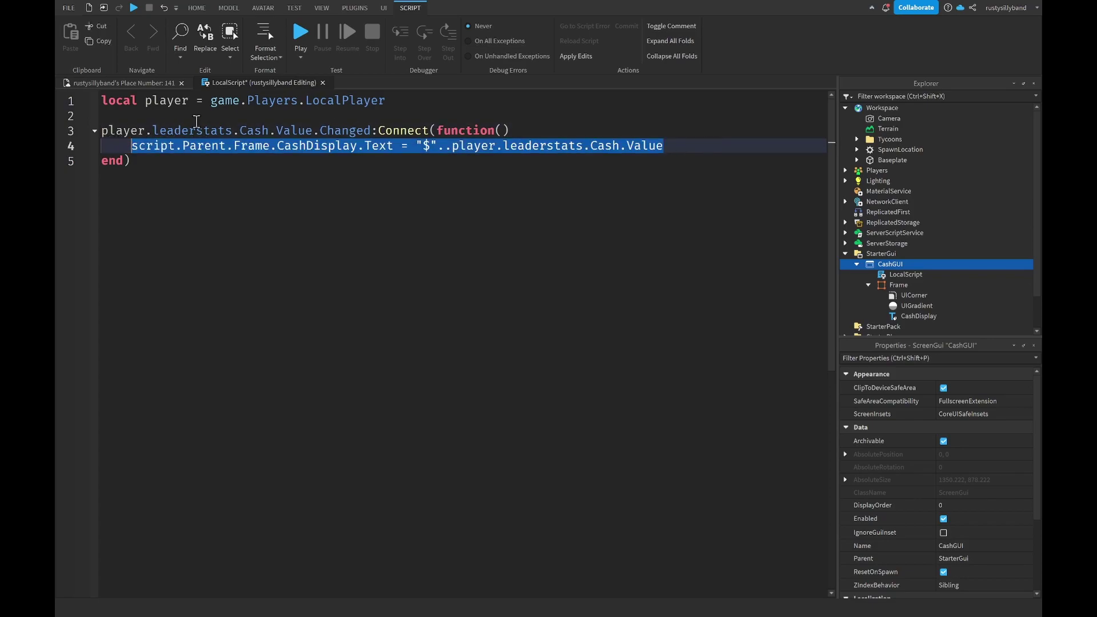
click(389, 108)
key(Return)
key(Return)
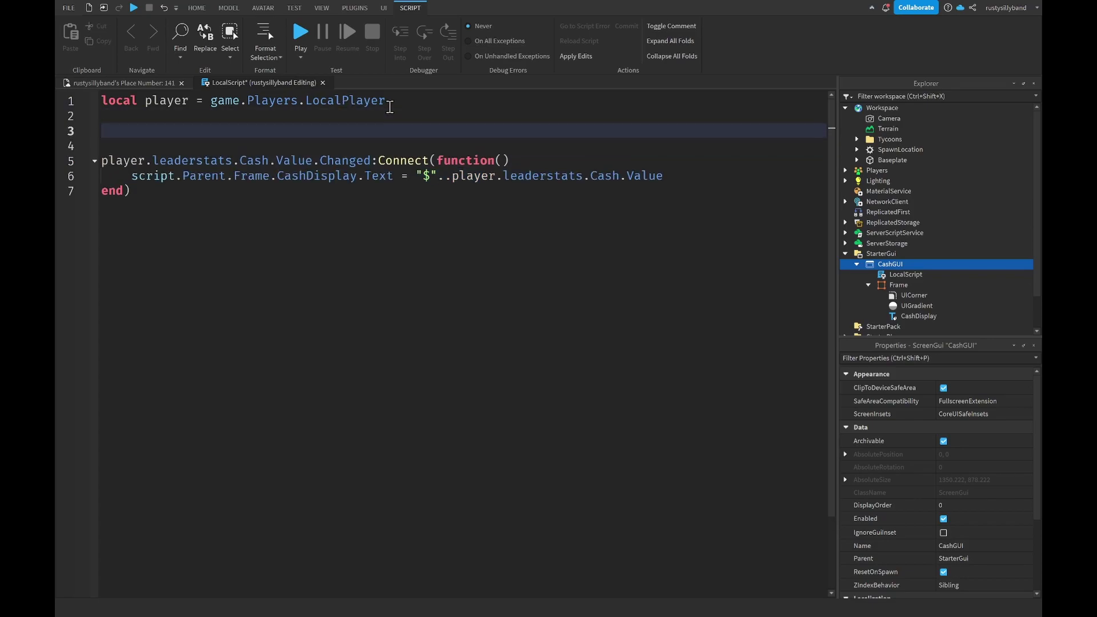
key(ctrl+v)
drag(145, 190, 105, 161)
click(279, 218)
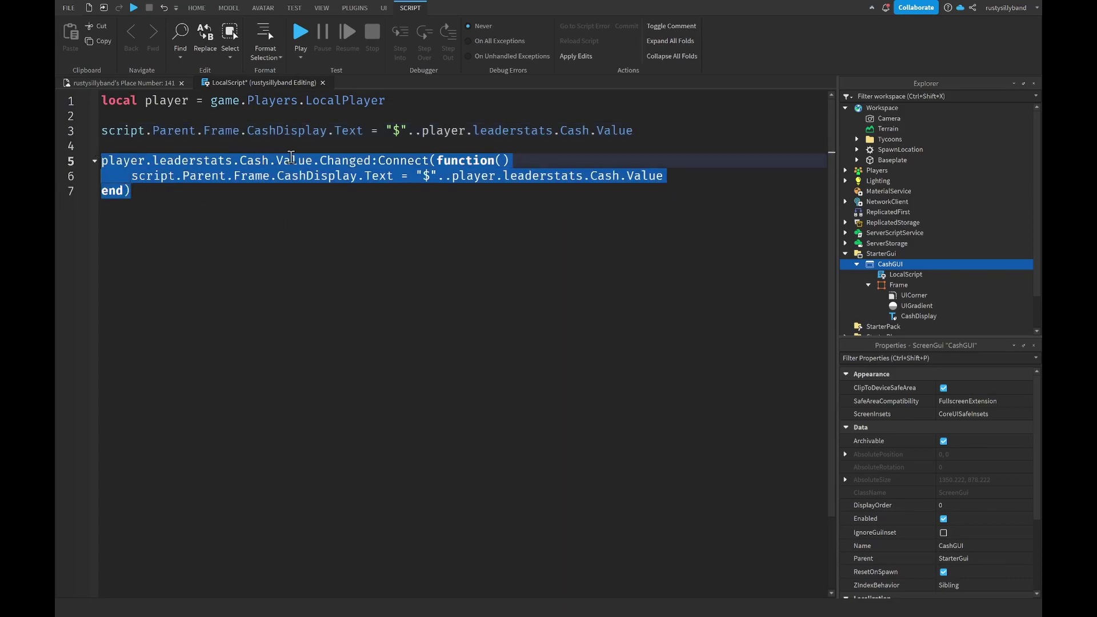
click(298, 162)
drag(290, 162, 362, 159)
click(380, 163)
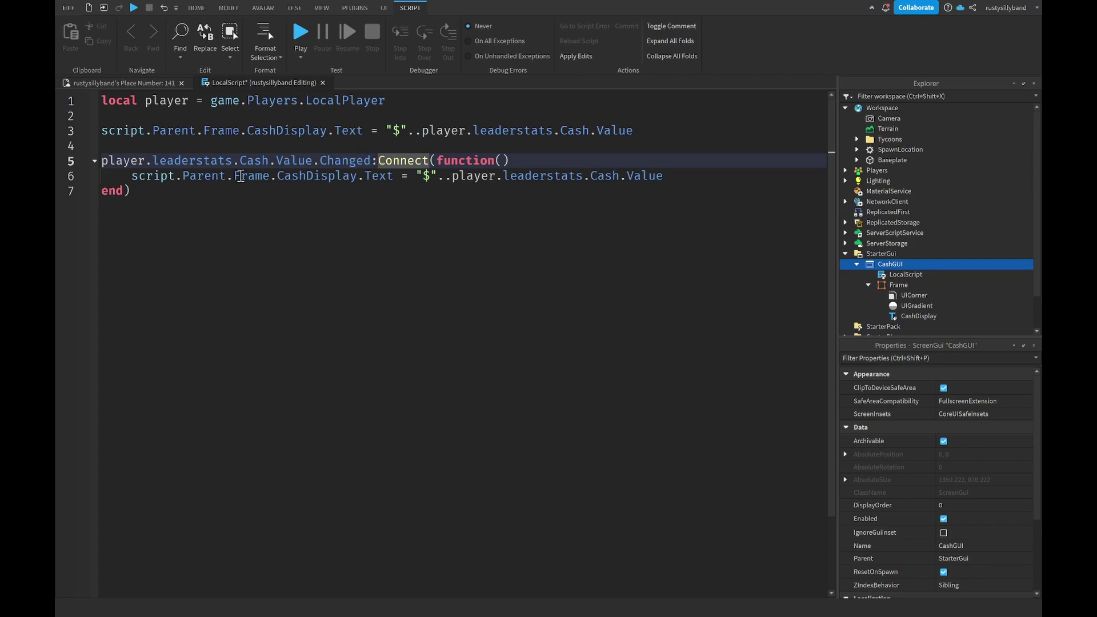
drag(102, 130, 653, 124)
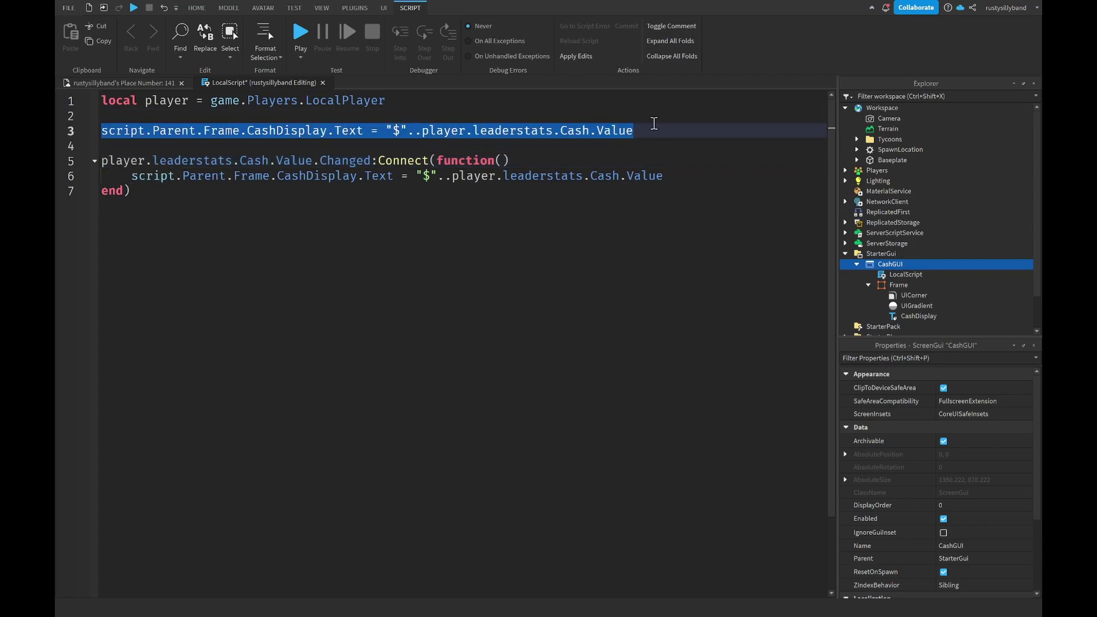
click(648, 131)
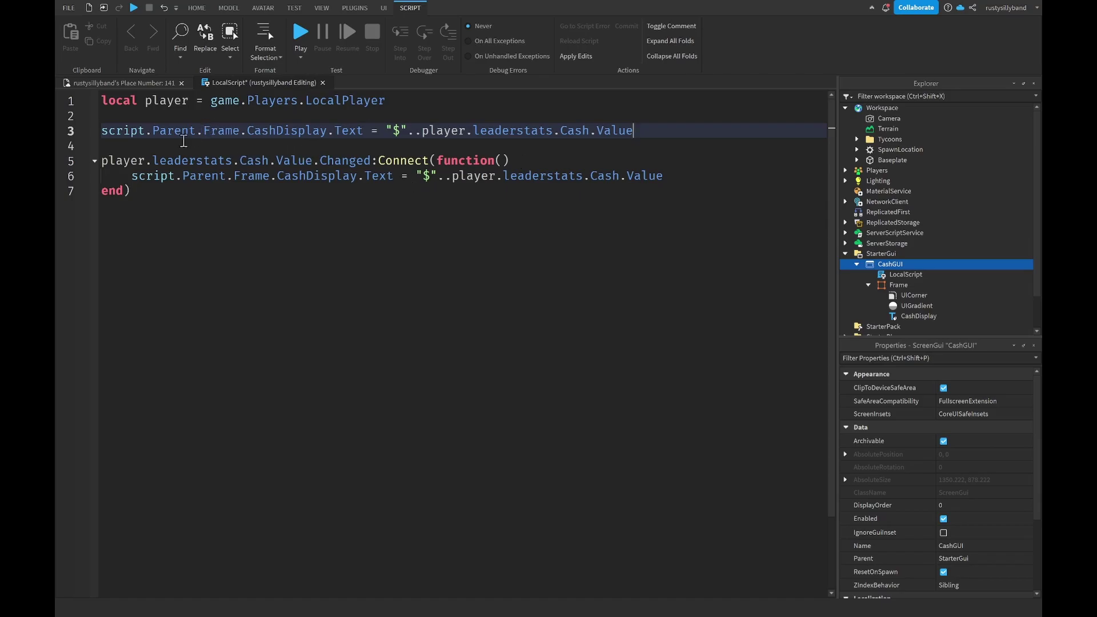
drag(101, 130, 635, 131)
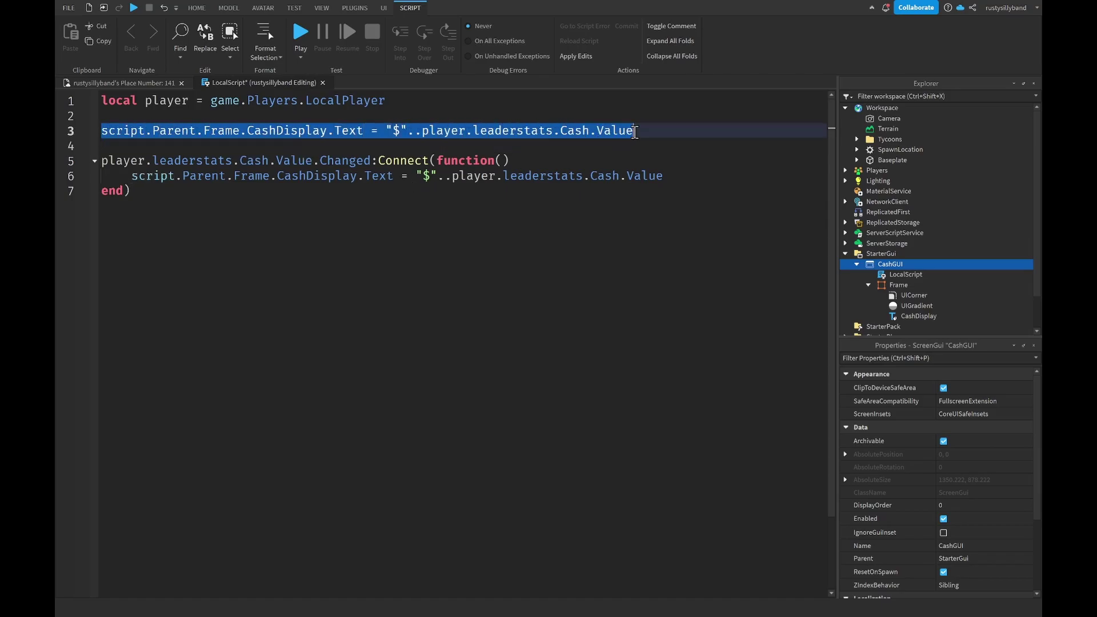
click(637, 131)
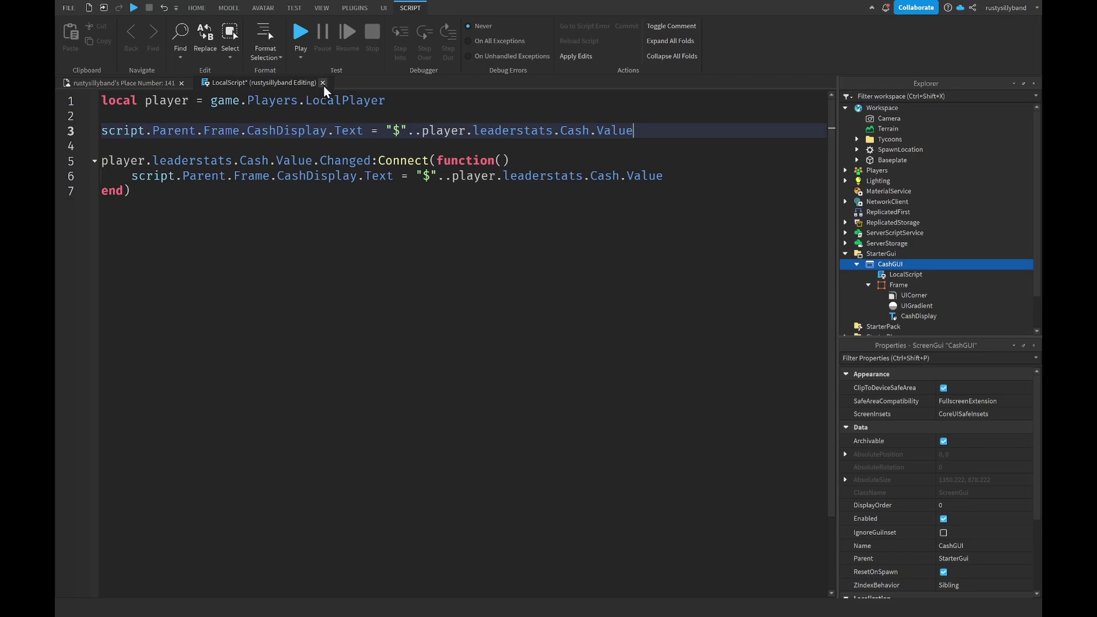
Close the LocalScript, playtest the place, and walk the character onto the tycoon to compare the cash display with the leaderboard.
click(322, 83)
key(F5)
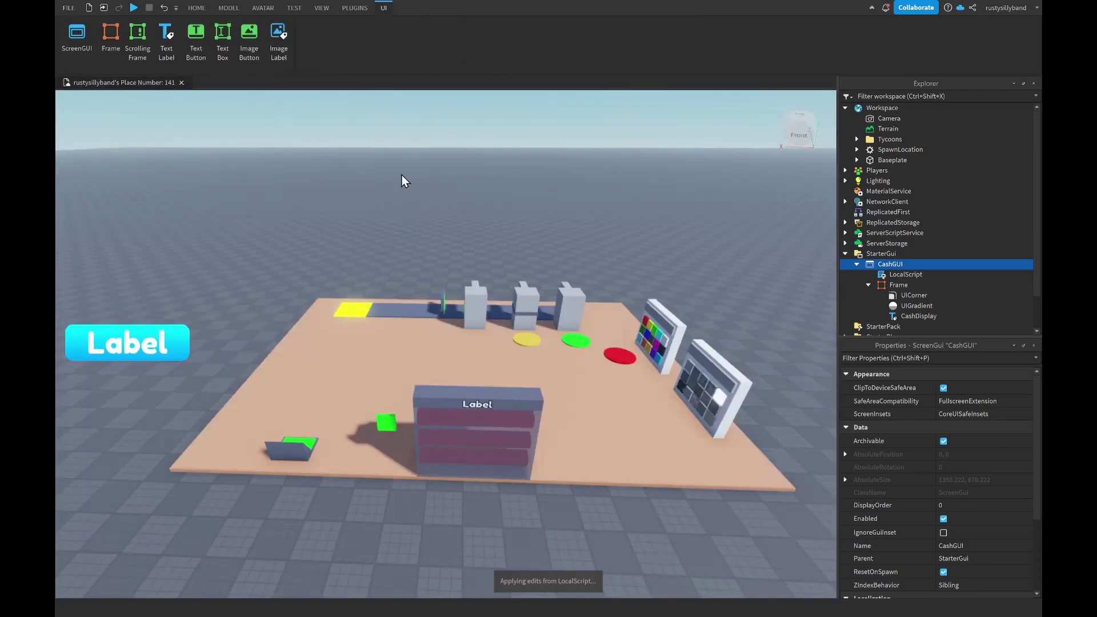
key(d)
right_drag(520, 319, 396, 333)
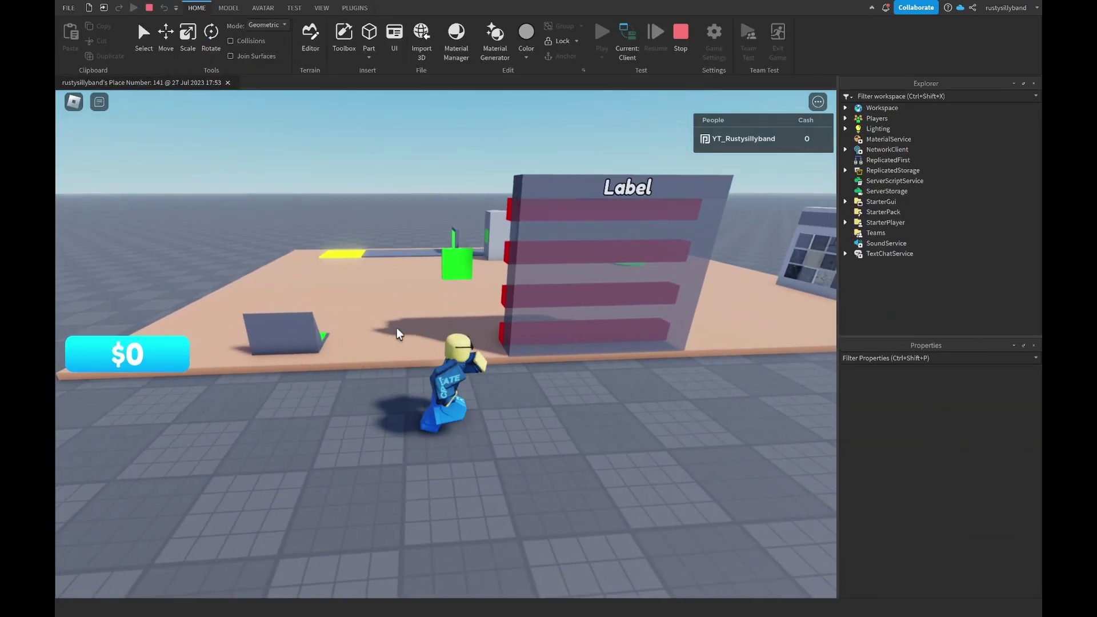
right_drag(384, 239, 375, 257)
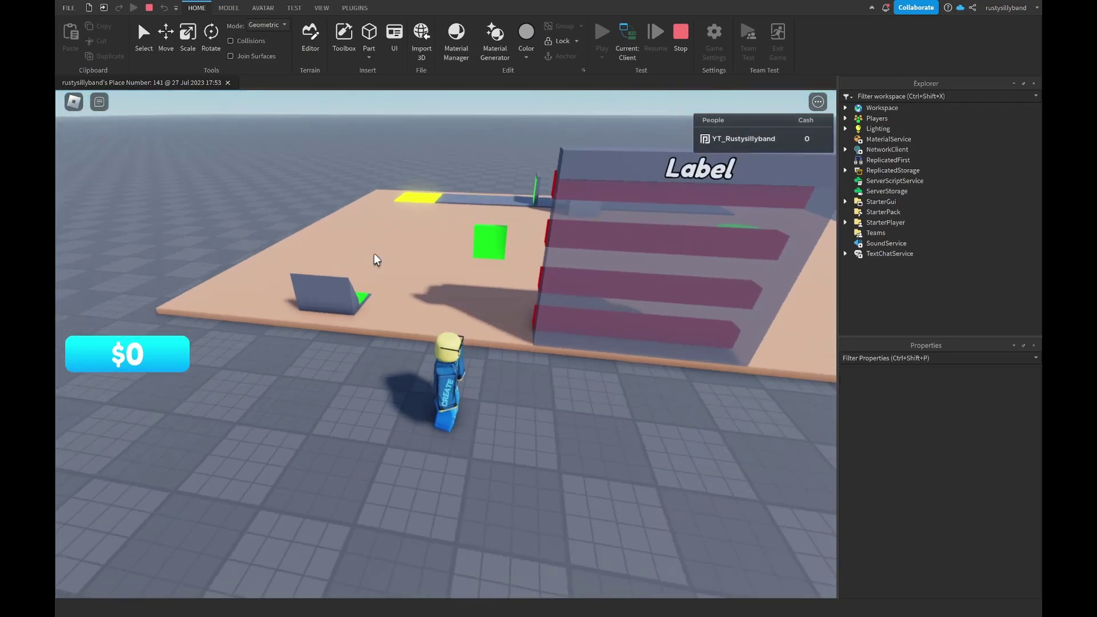
key(d)
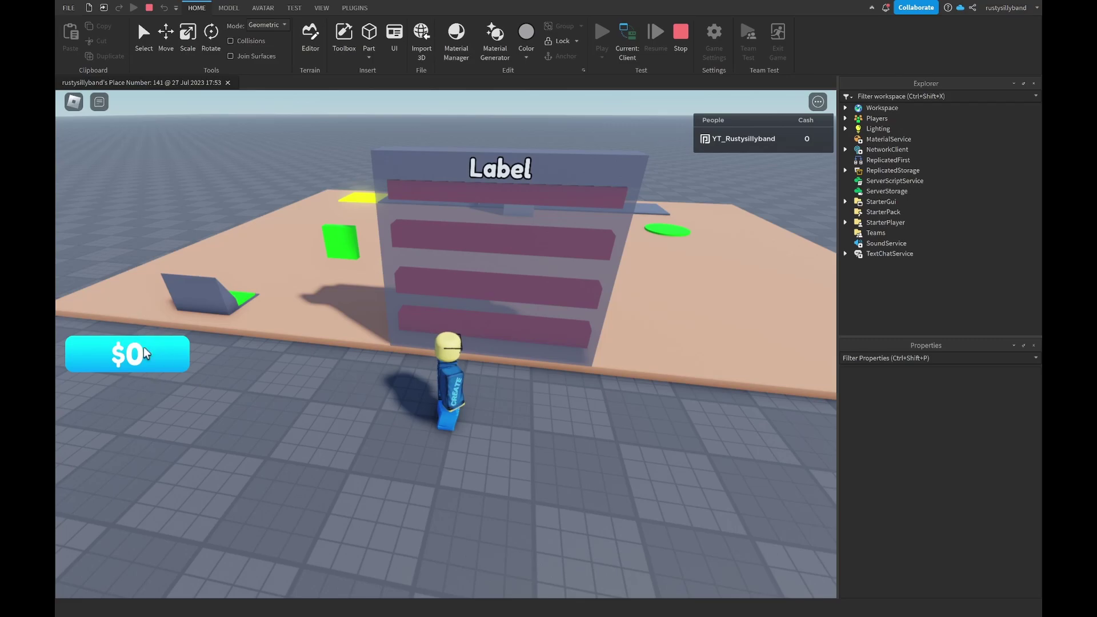
key(w)
right_drag(632, 319, 632, 319)
key(a)
key(w)
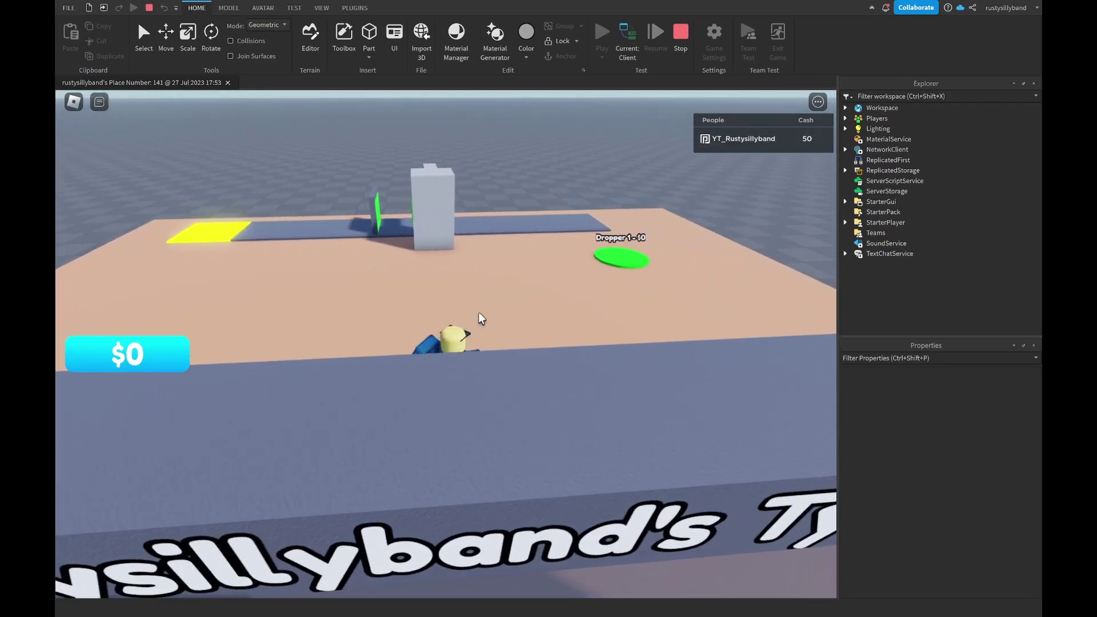
key(w)
key(Left)
key(Left)
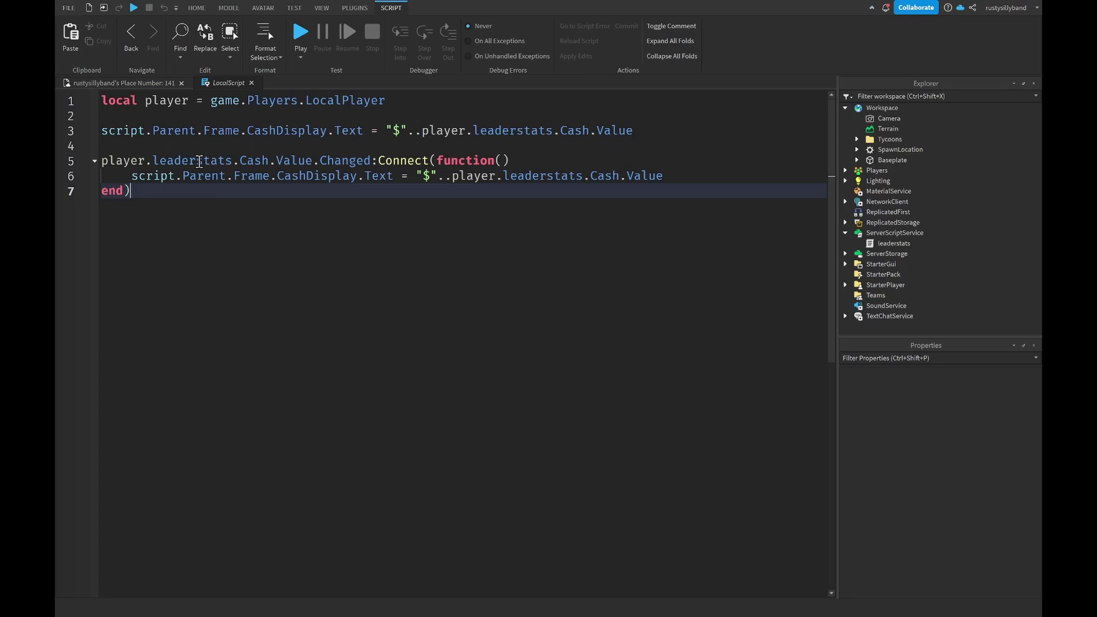
Remove .Value from the event connection in the LocalScript so it reads player.leaderstats.Cash.Changed:Connect.
double_click(306, 161)
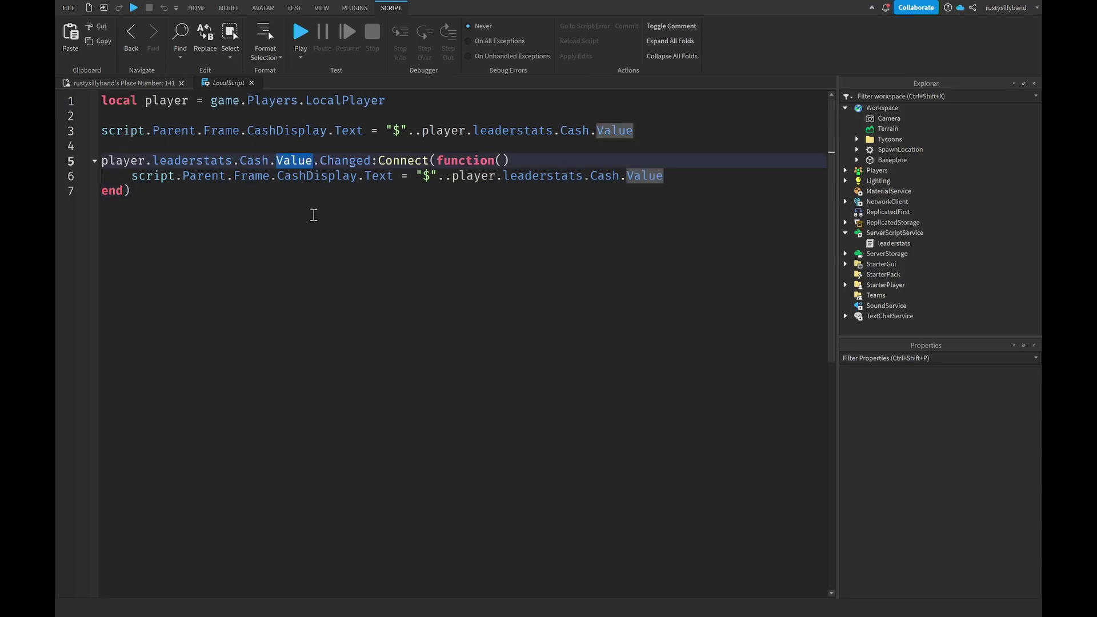
key(BackSpace)
key(BackSpace)
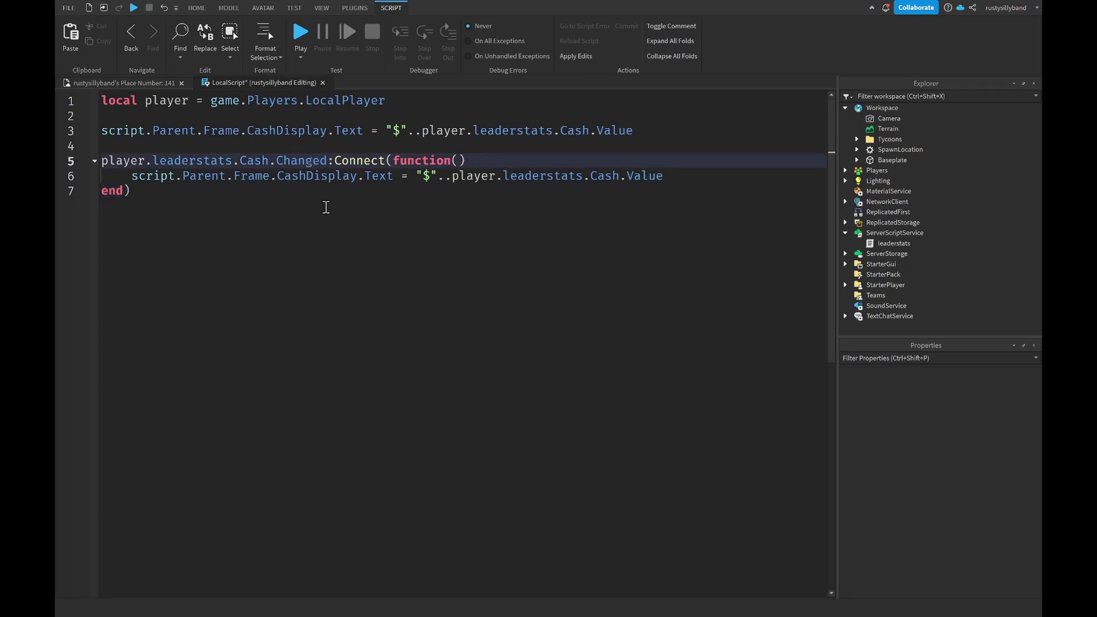
drag(240, 161, 329, 161)
click(101, 161)
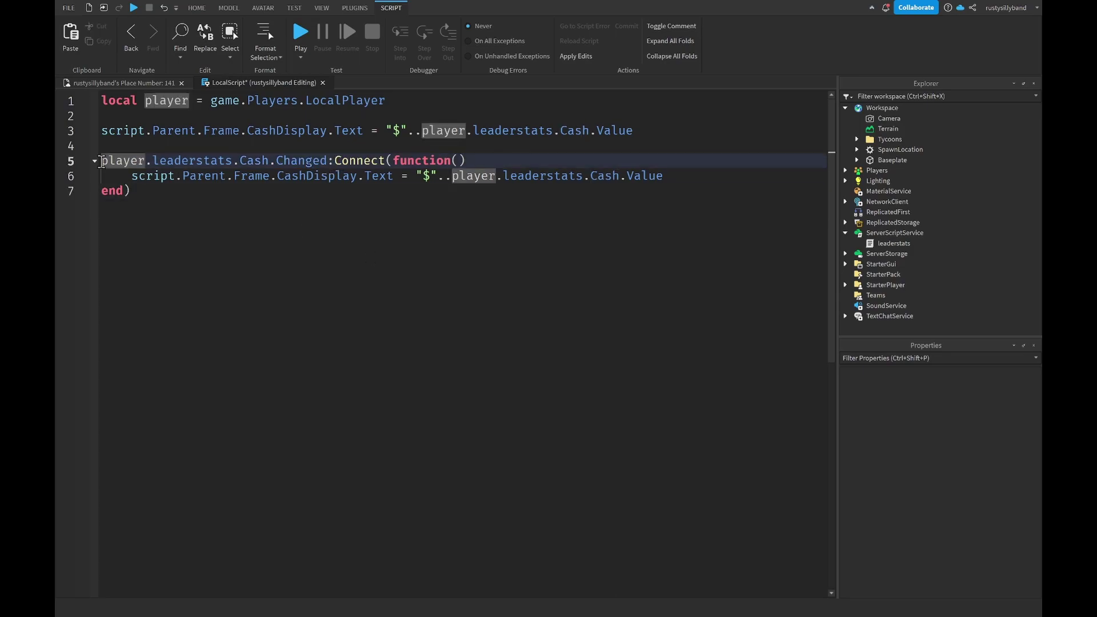
drag(101, 161, 332, 160)
click(346, 152)
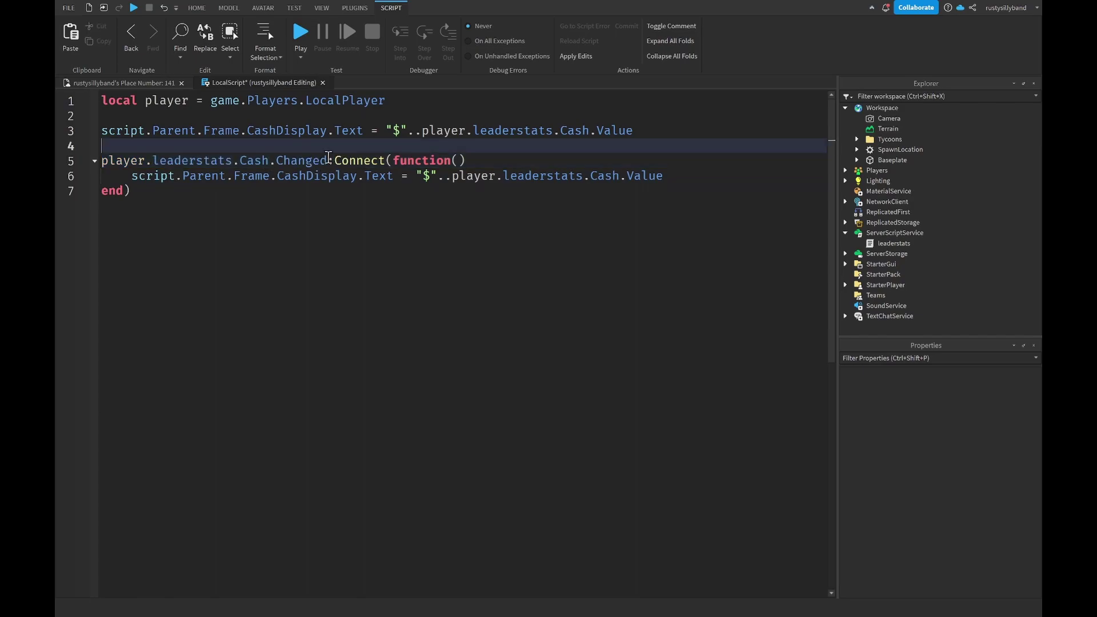
drag(328, 160, 283, 160)
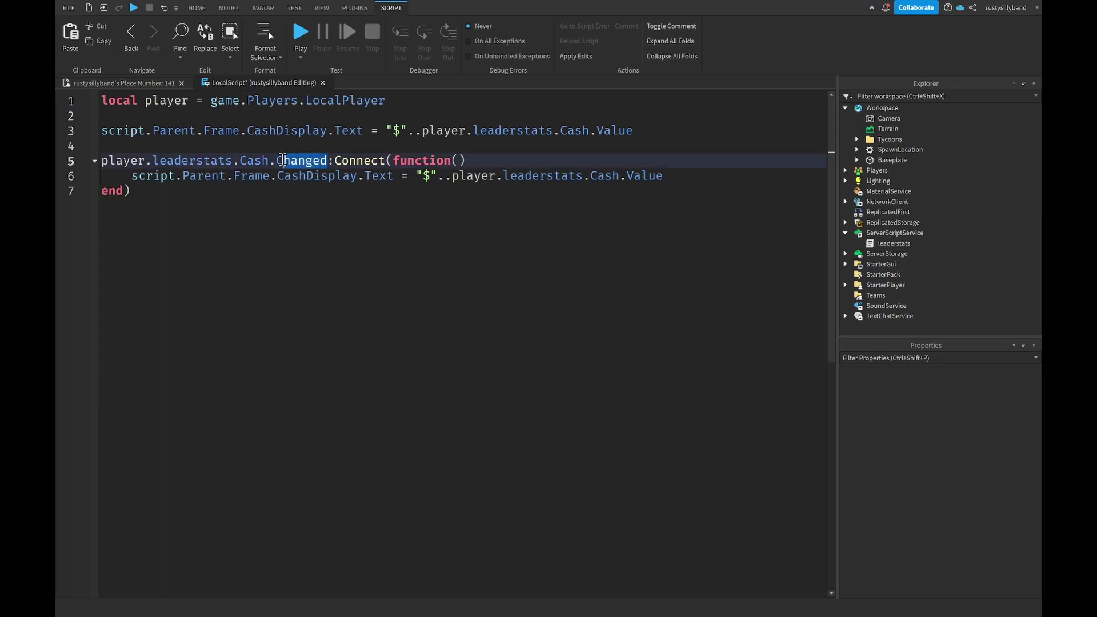
click(304, 156)
click(349, 160)
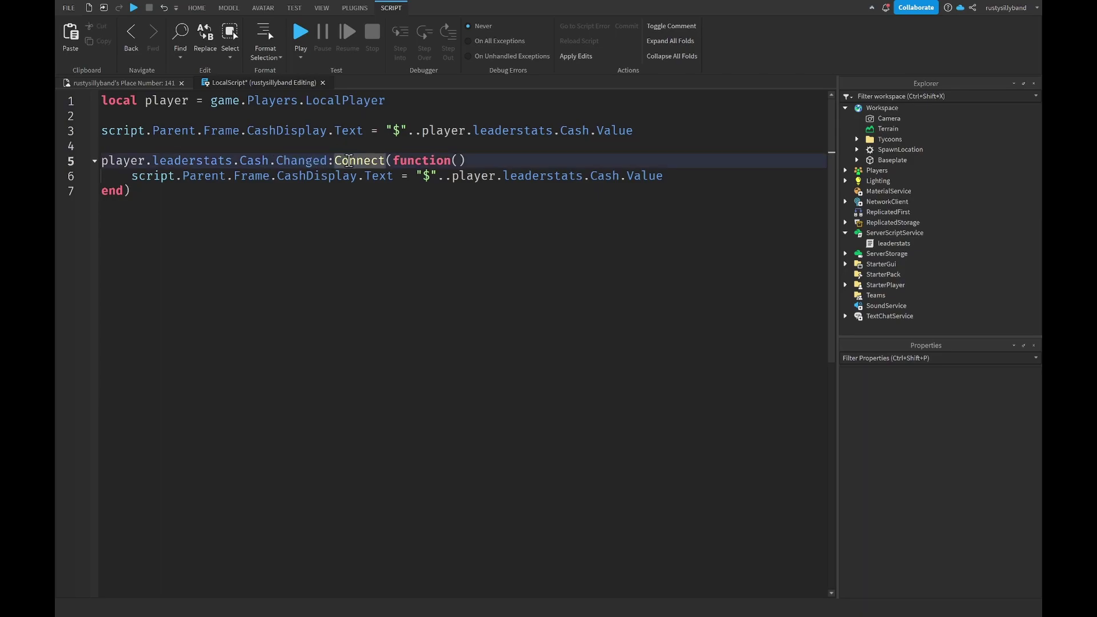
Playtest the place again and move the character across the tycoon to check whether the cash display follows the leaderboard's cash.
click(309, 41)
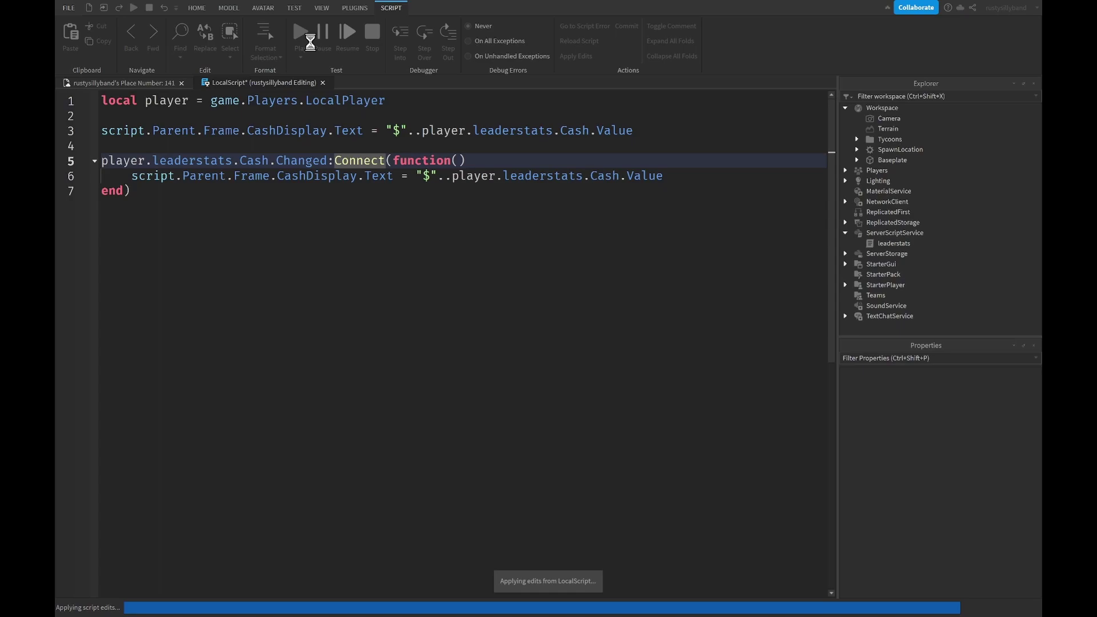
key(w)
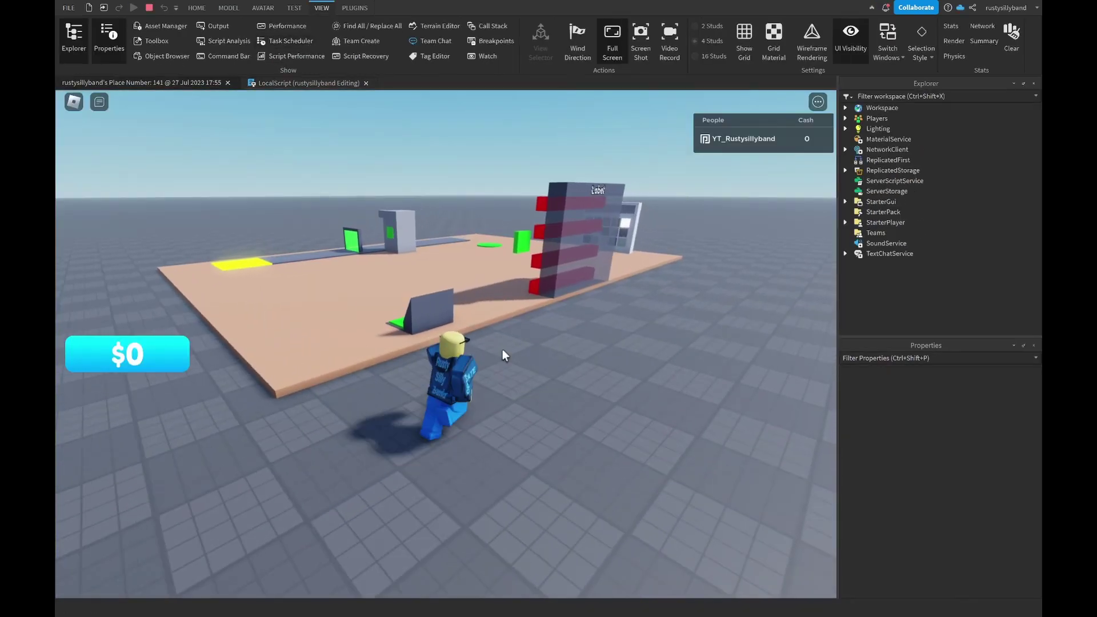
key(w)
right_drag(559, 377, 560, 377)
key(w)
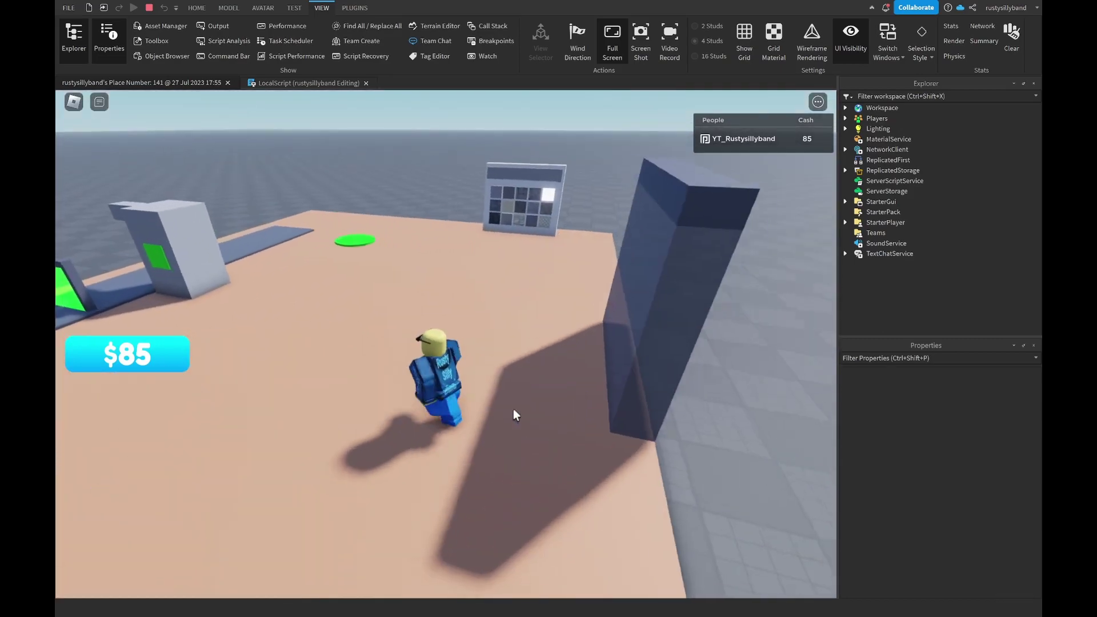
key(a)
key(s)
right_drag(153, 392, 153, 392)
scroll(153, 391, up, 1)
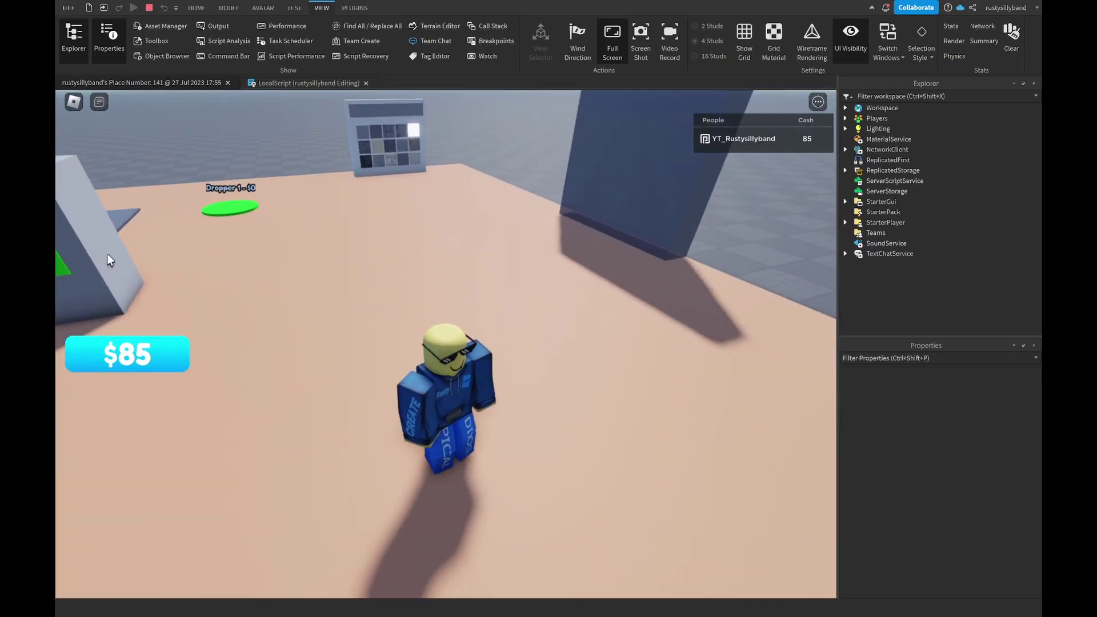
scroll(430, 396, down, 1)
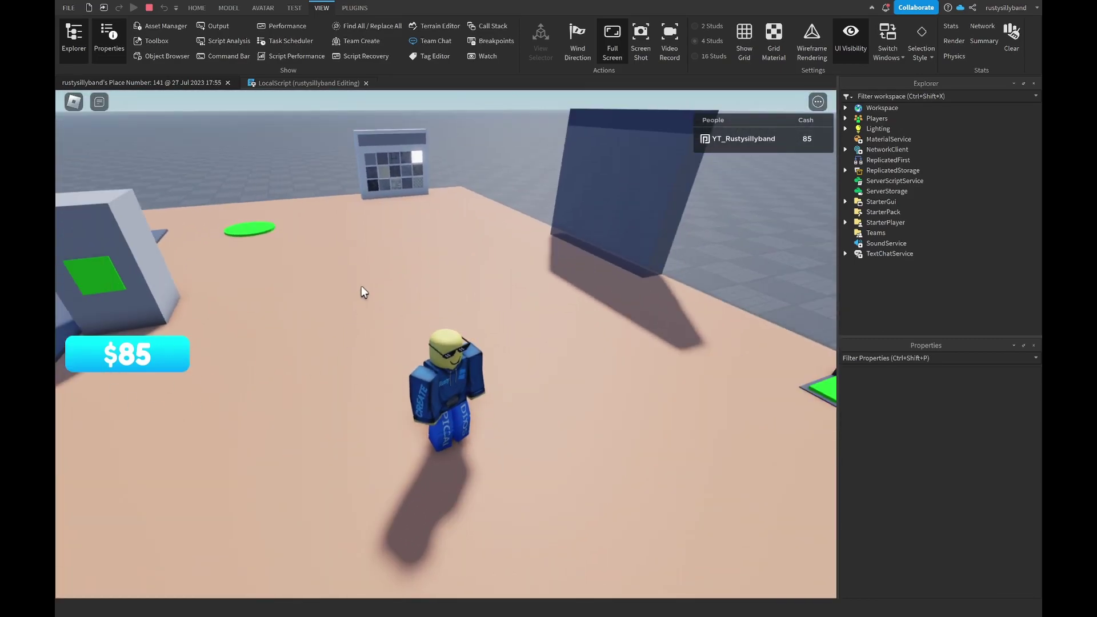